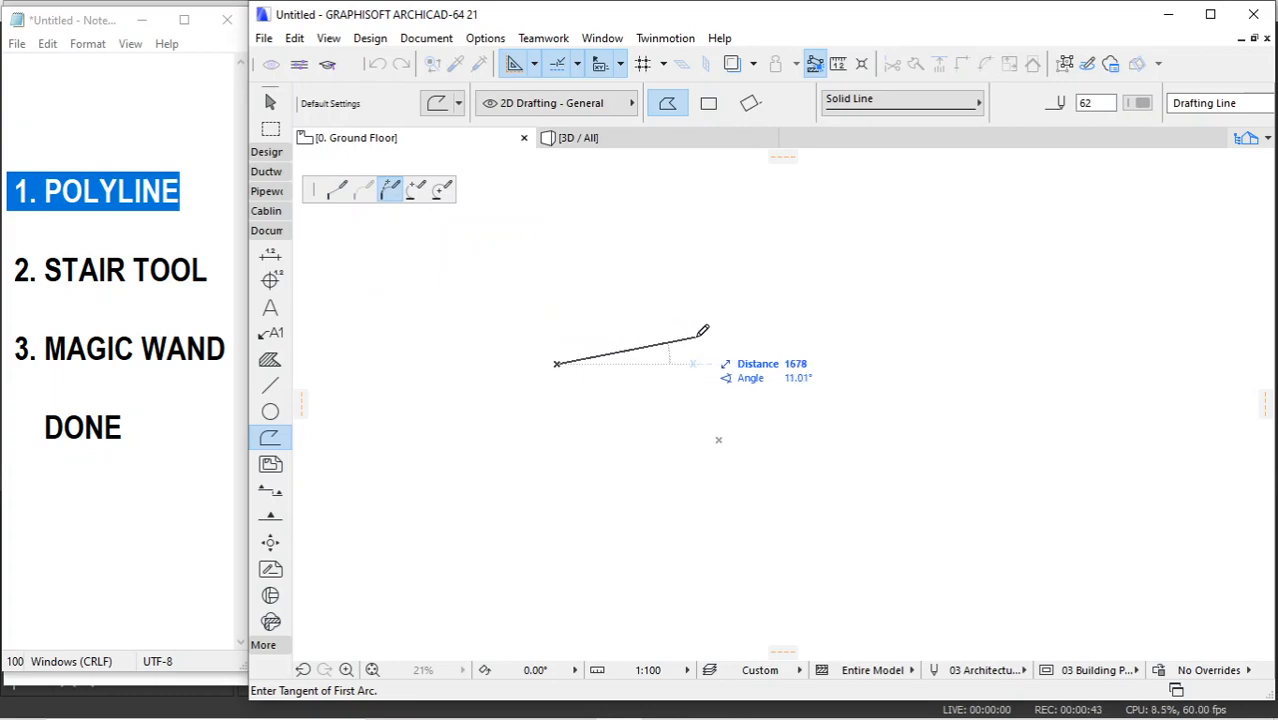
# Complete an S-shaped polyline of two connected arcs on the ground floor plan, using the tangent arc method, and leave the Polyline tool
pyautogui.scroll(2, 608, 345)
pyautogui.scroll(1, 608, 346)
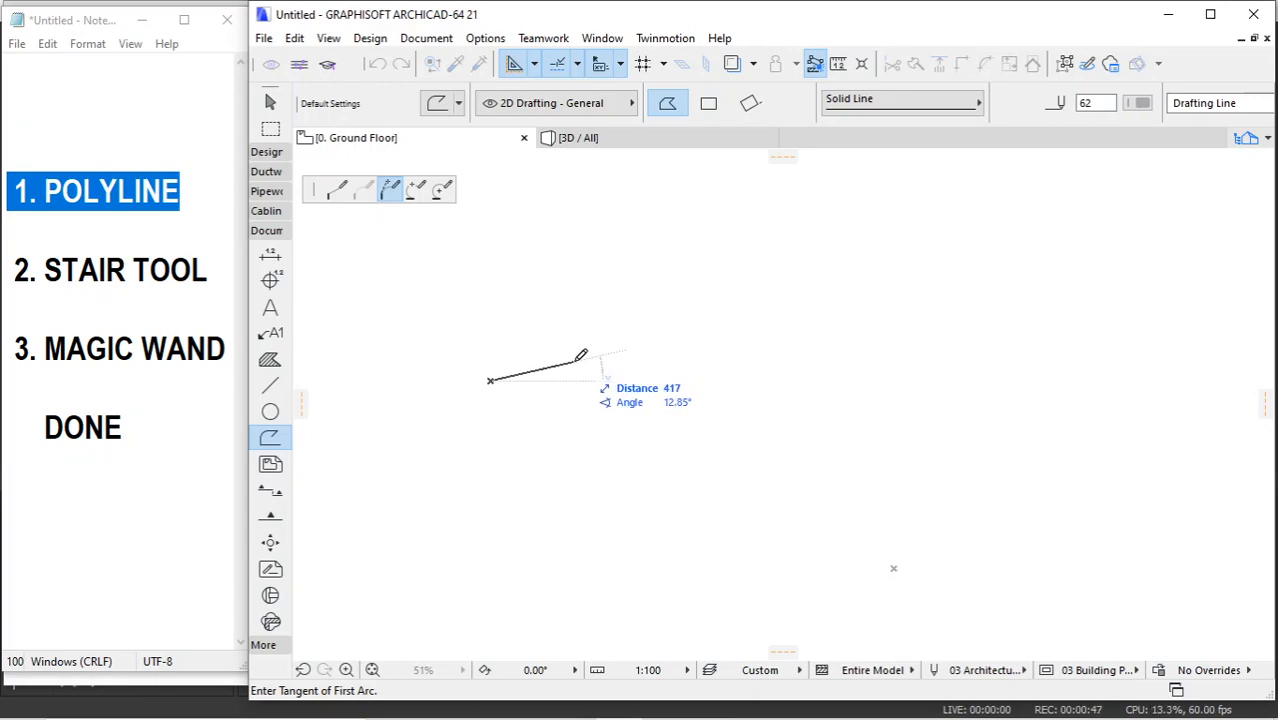
pyautogui.scroll(3, 574, 355)
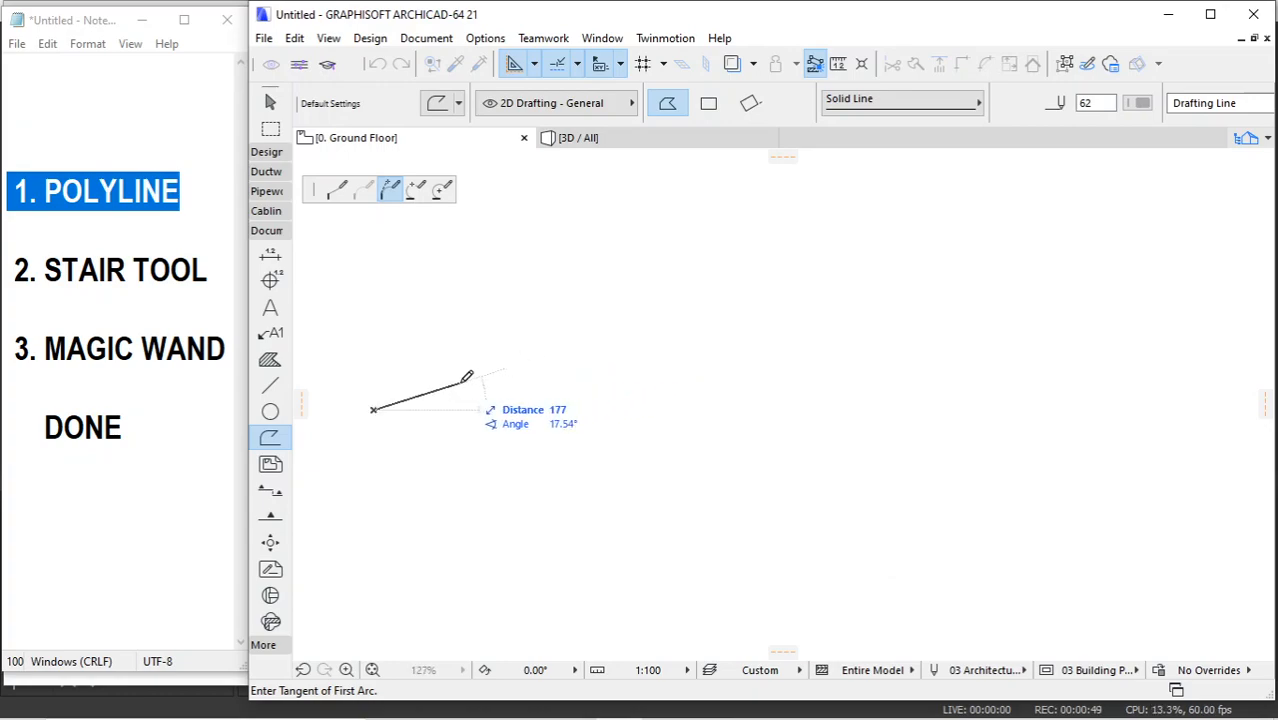
pyautogui.moveTo(465, 377); pyautogui.dragTo(466, 393, button='middle')
pyautogui.moveTo(666, 357); pyautogui.dragTo(673, 346, button='middle')
pyautogui.scroll(3, 673, 346)
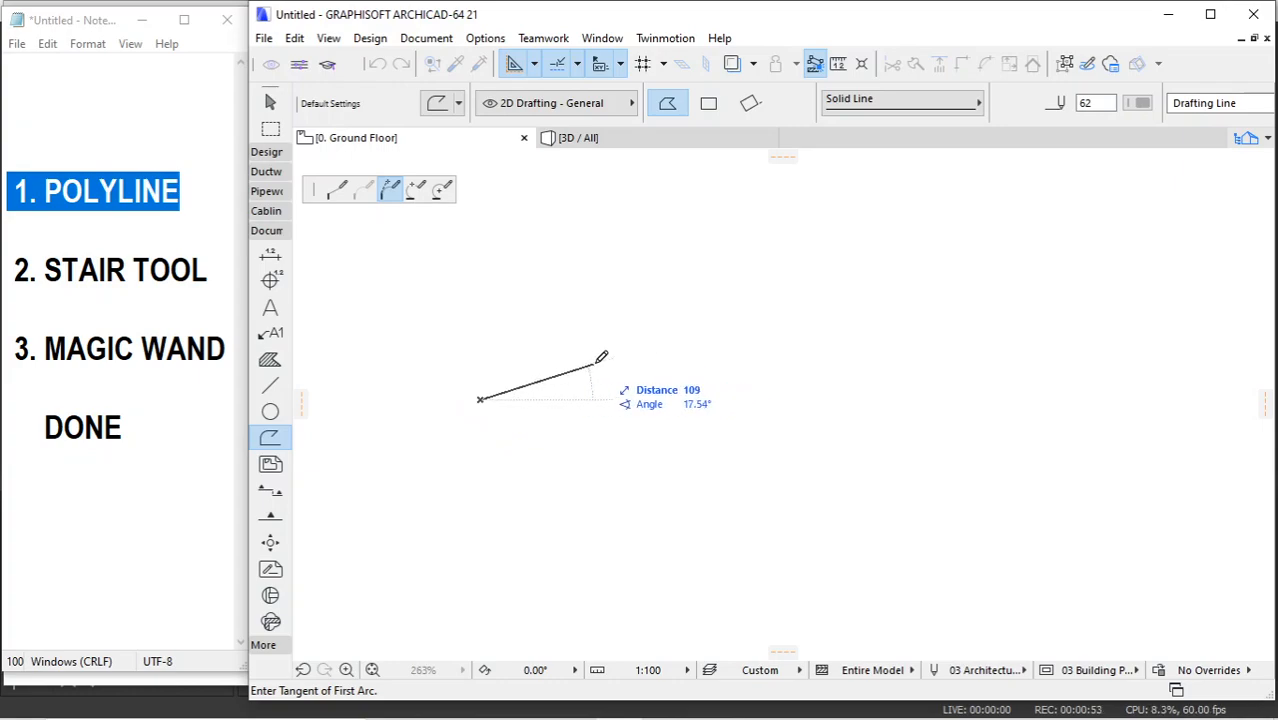
pyautogui.click(617, 358)
pyautogui.click(676, 400)
pyautogui.click(788, 431)
pyautogui.click(836, 400)
pyautogui.rightClick(867, 292)
pyautogui.click(930, 438)
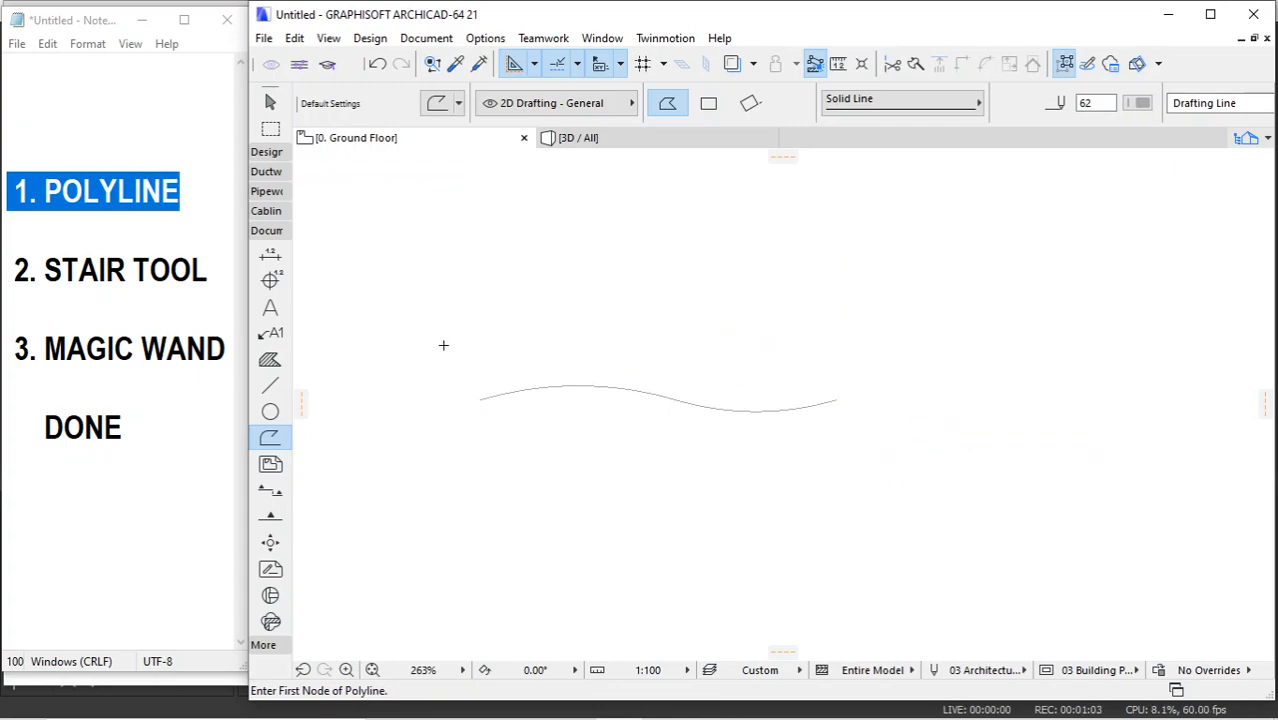
pyautogui.press('Escape')
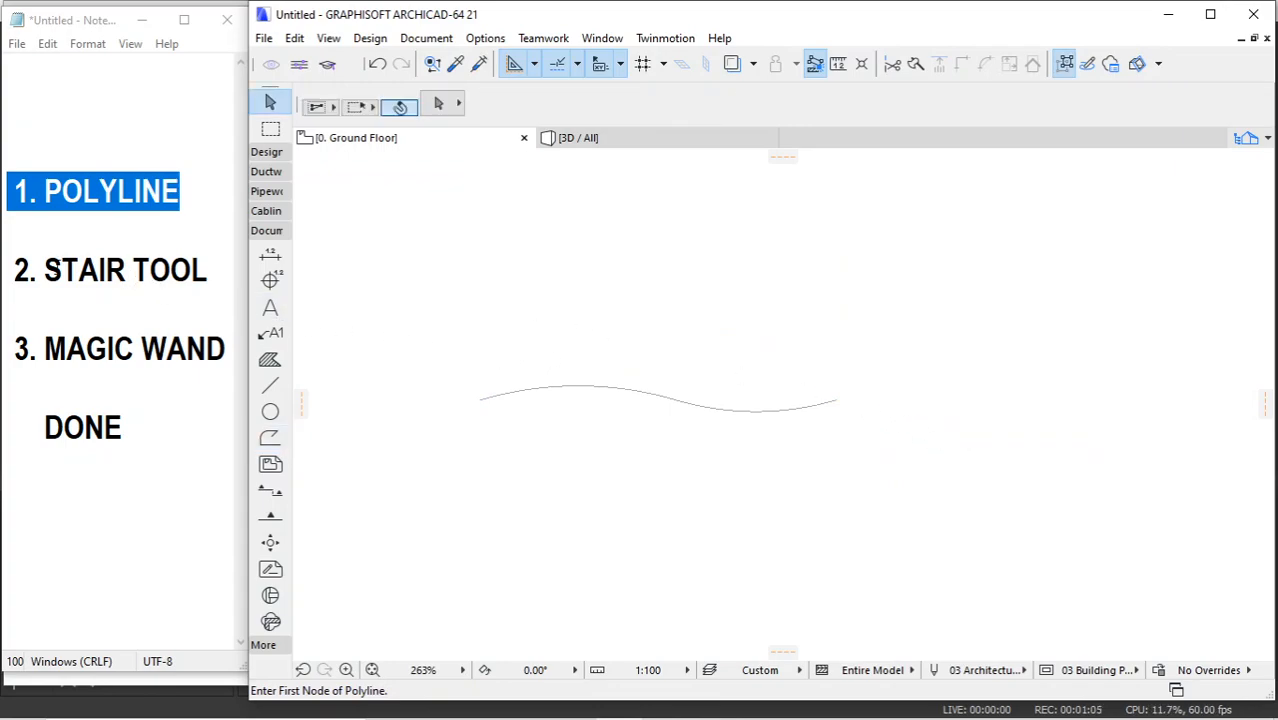
# Highlight "2. STAIR TOOL" in the notes and activate the Stair tool in the drawing
pyautogui.click(59, 269)
pyautogui.moveTo(14, 269); pyautogui.dragTo(220, 268)
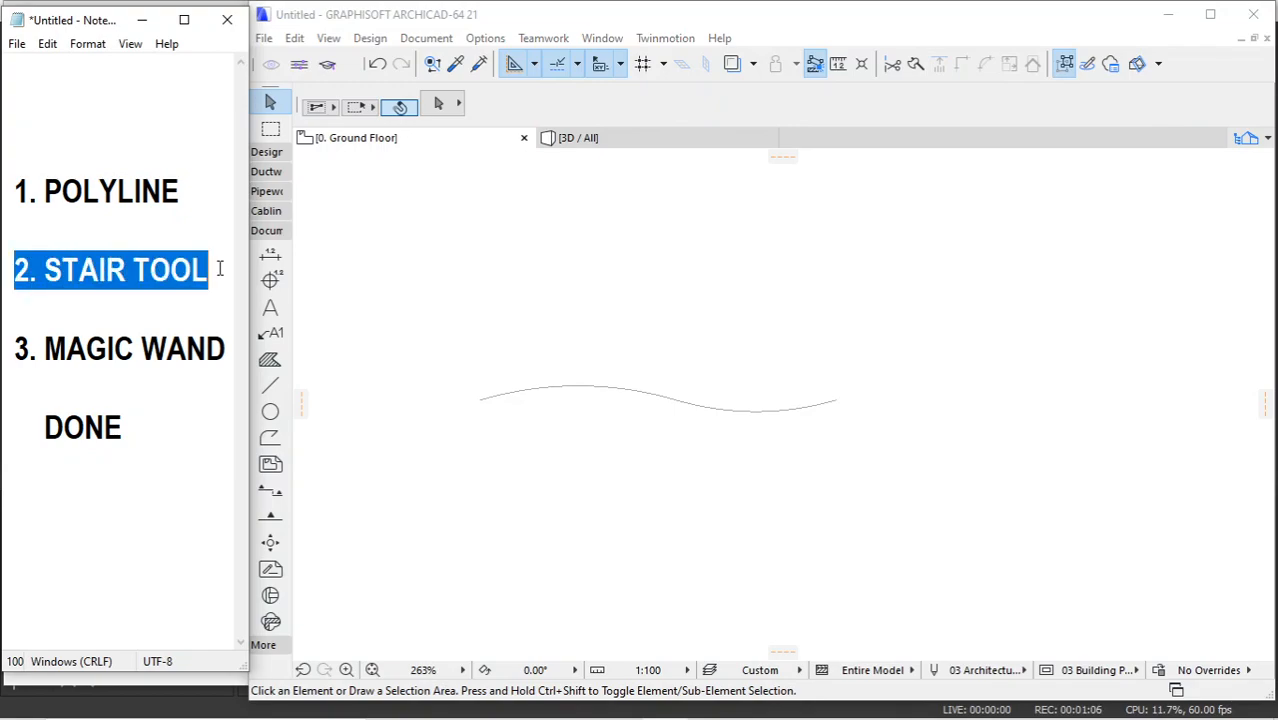
pyautogui.click(351, 272)
pyautogui.click(370, 38)
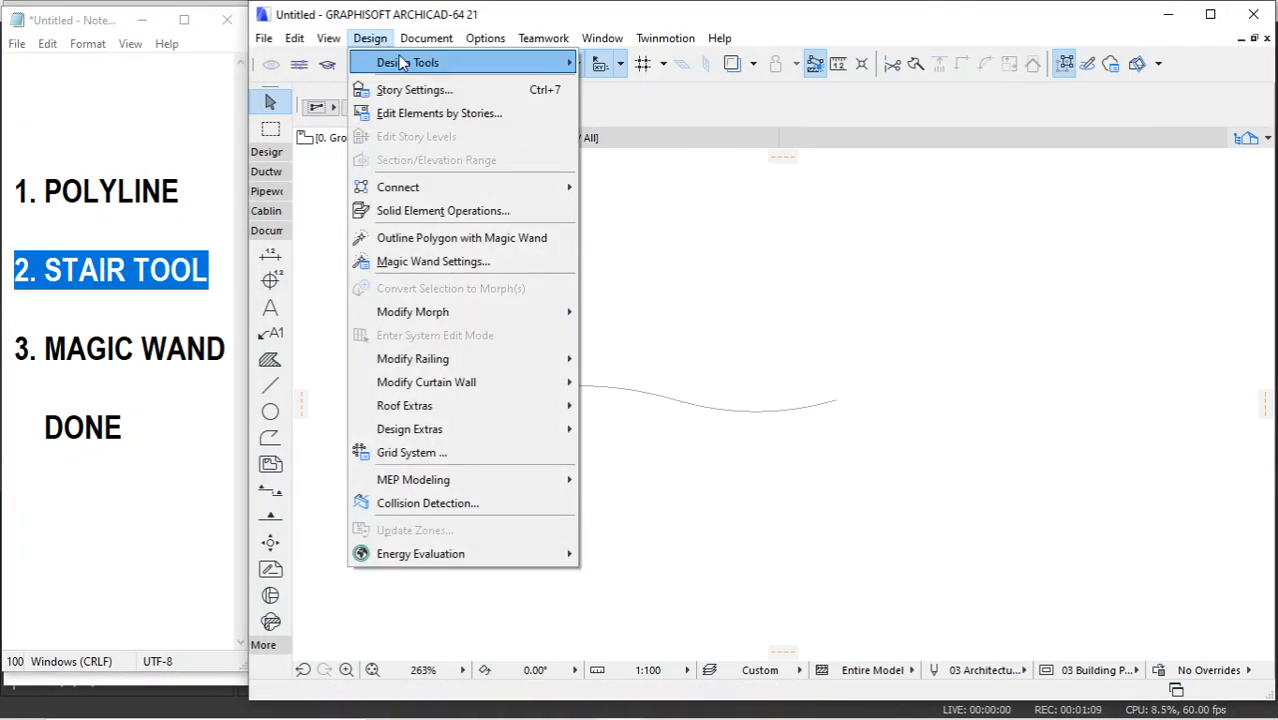
pyautogui.moveTo(450, 62)
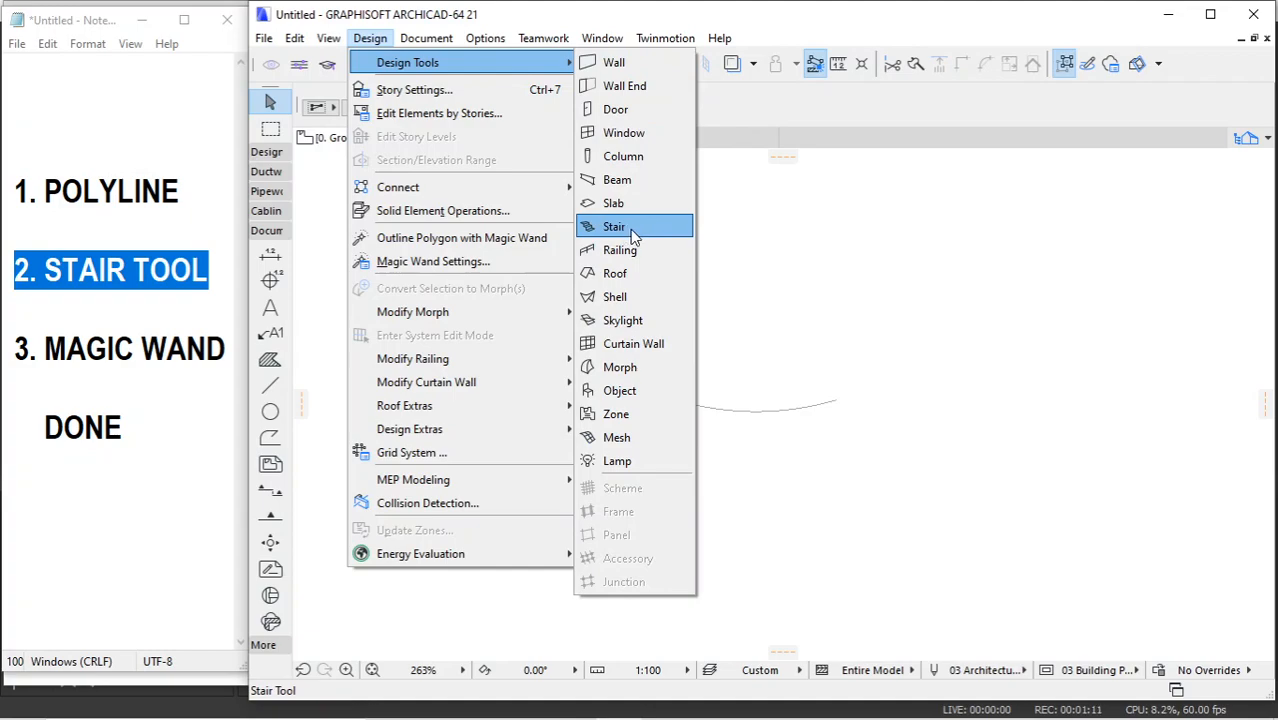
pyautogui.click(334, 244)
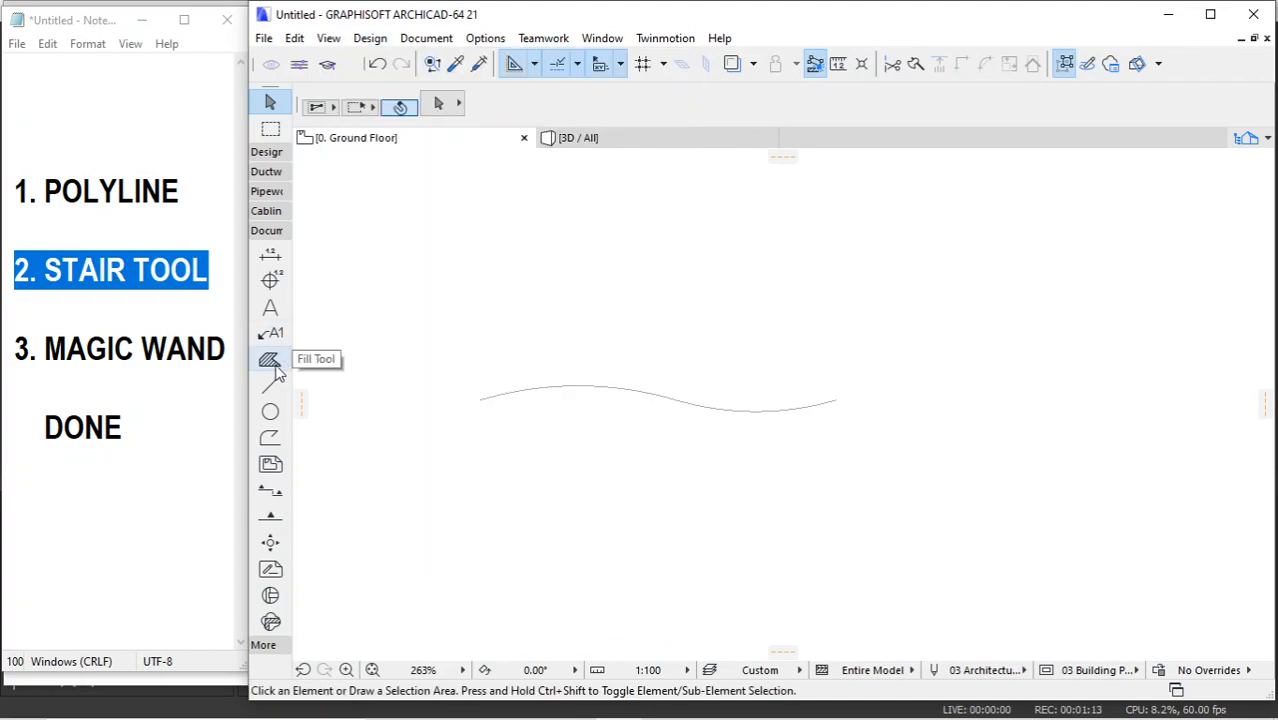
pyautogui.click(266, 153)
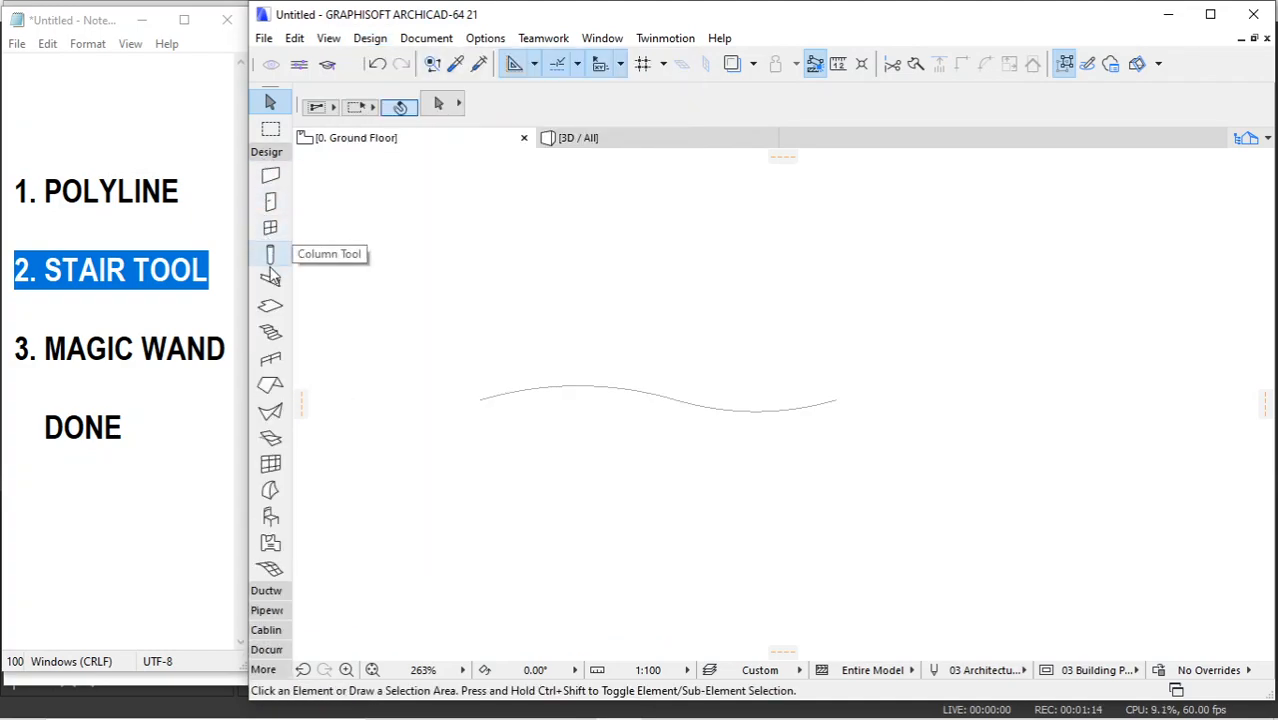
pyautogui.click(270, 332)
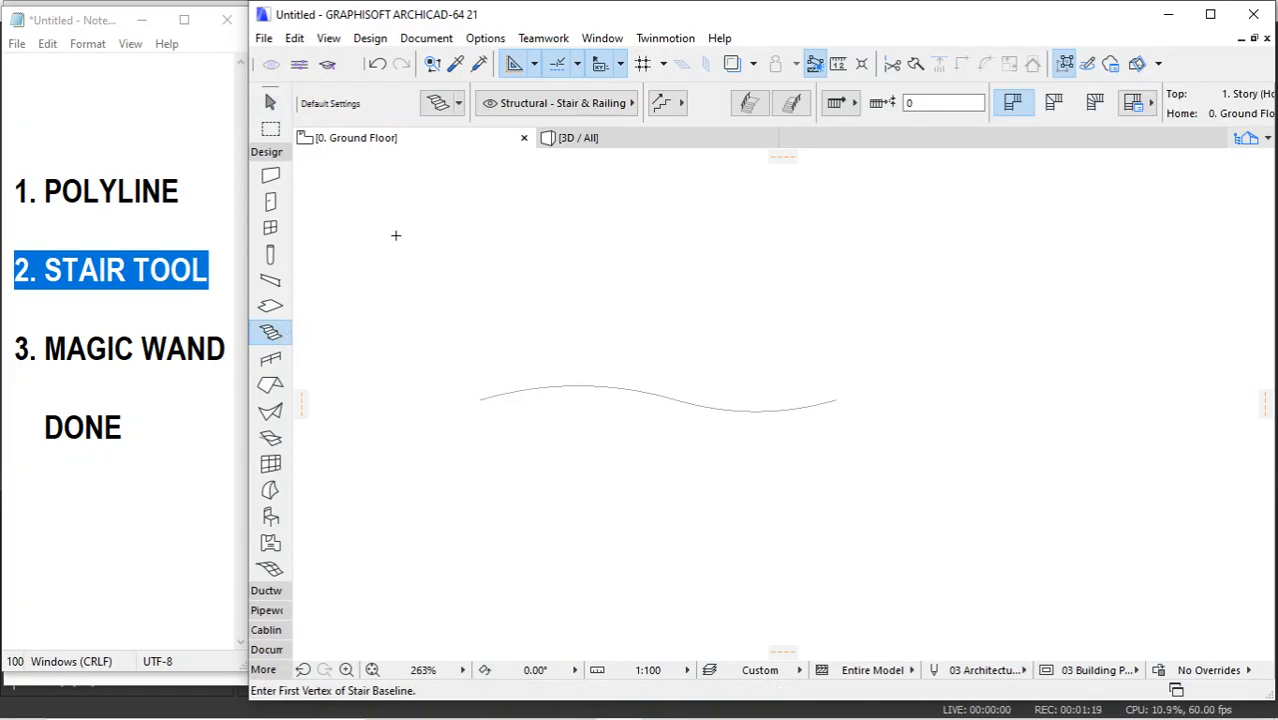
# Highlight "3. MAGIC WAND" in the notes, display the Control Box palette in Archicad and place it above the floor plan
pyautogui.click(15, 348)
pyautogui.moveTo(12, 348); pyautogui.dragTo(226, 349)
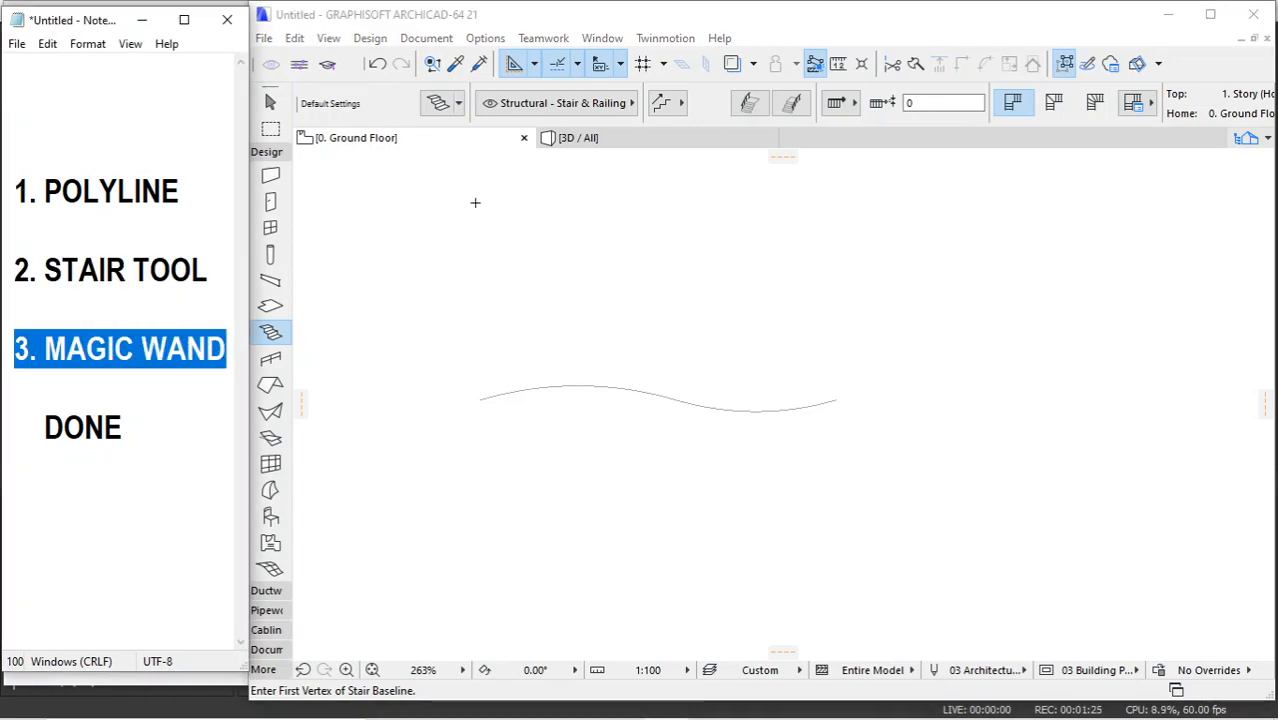
pyautogui.click(603, 38)
pyautogui.click(603, 38)
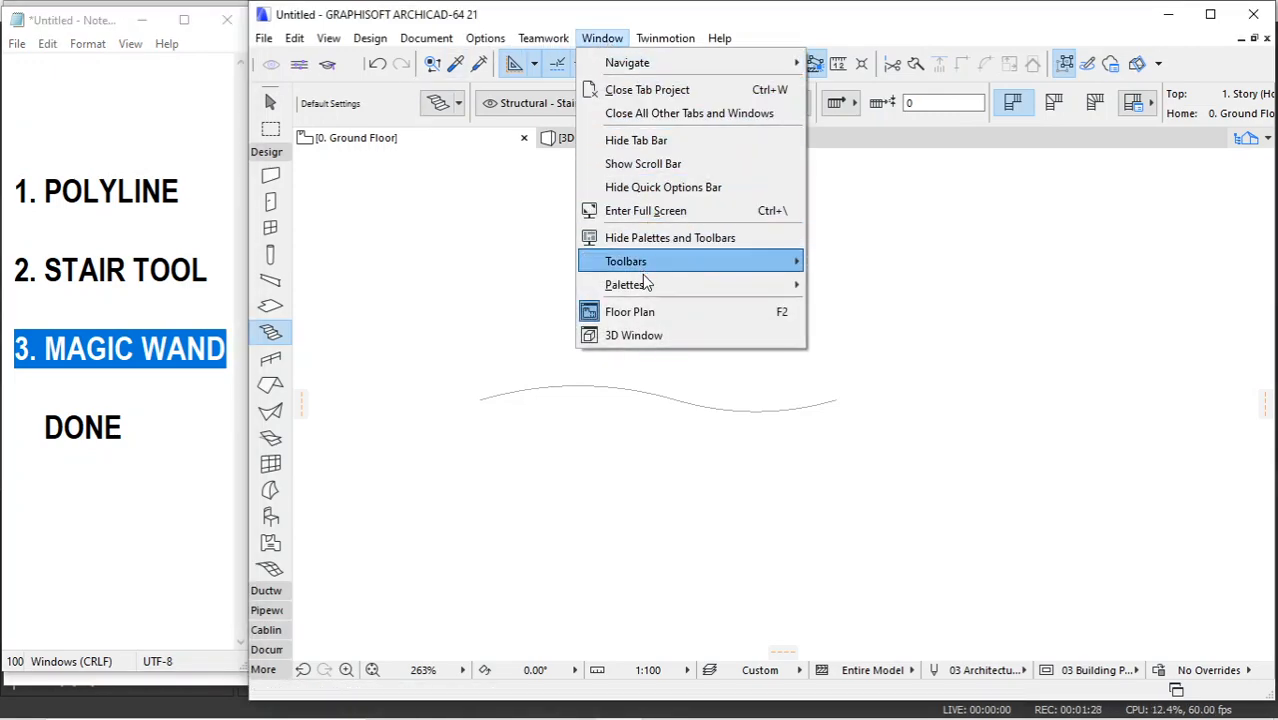
pyautogui.moveTo(643, 285)
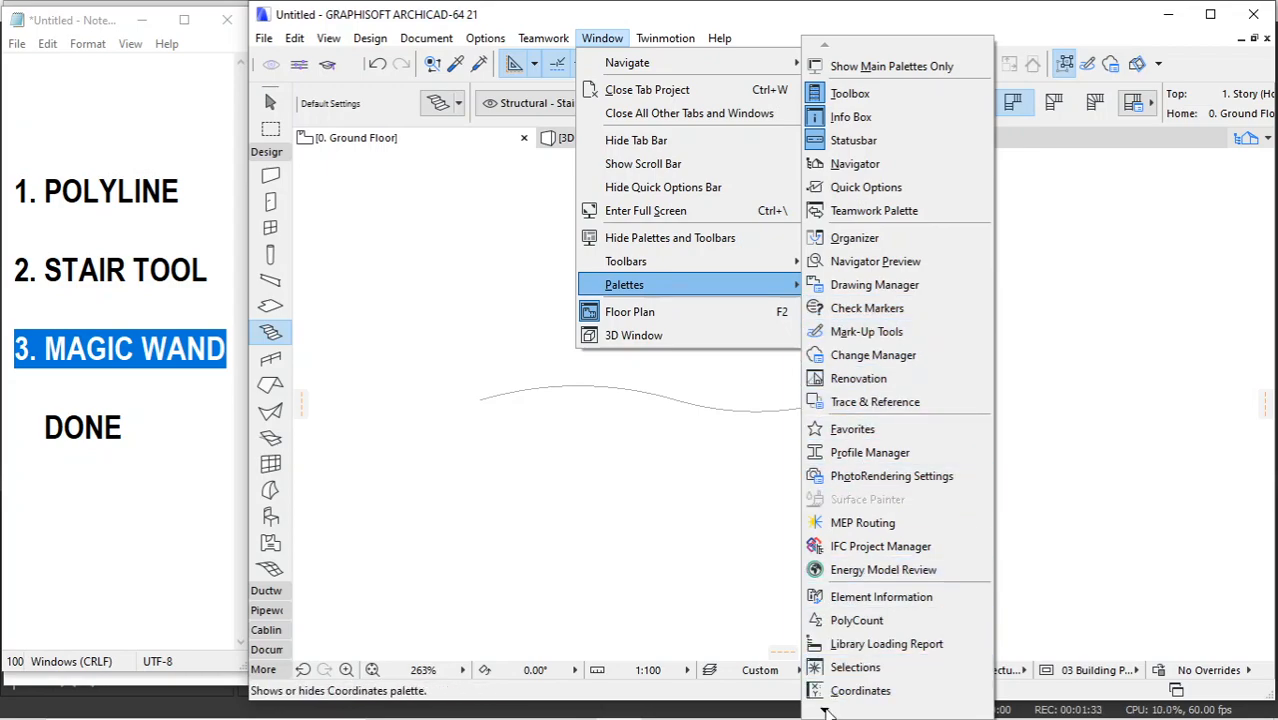
pyautogui.moveTo(826, 710)
pyautogui.click(858, 690)
pyautogui.moveTo(253, 176); pyautogui.dragTo(421, 176)
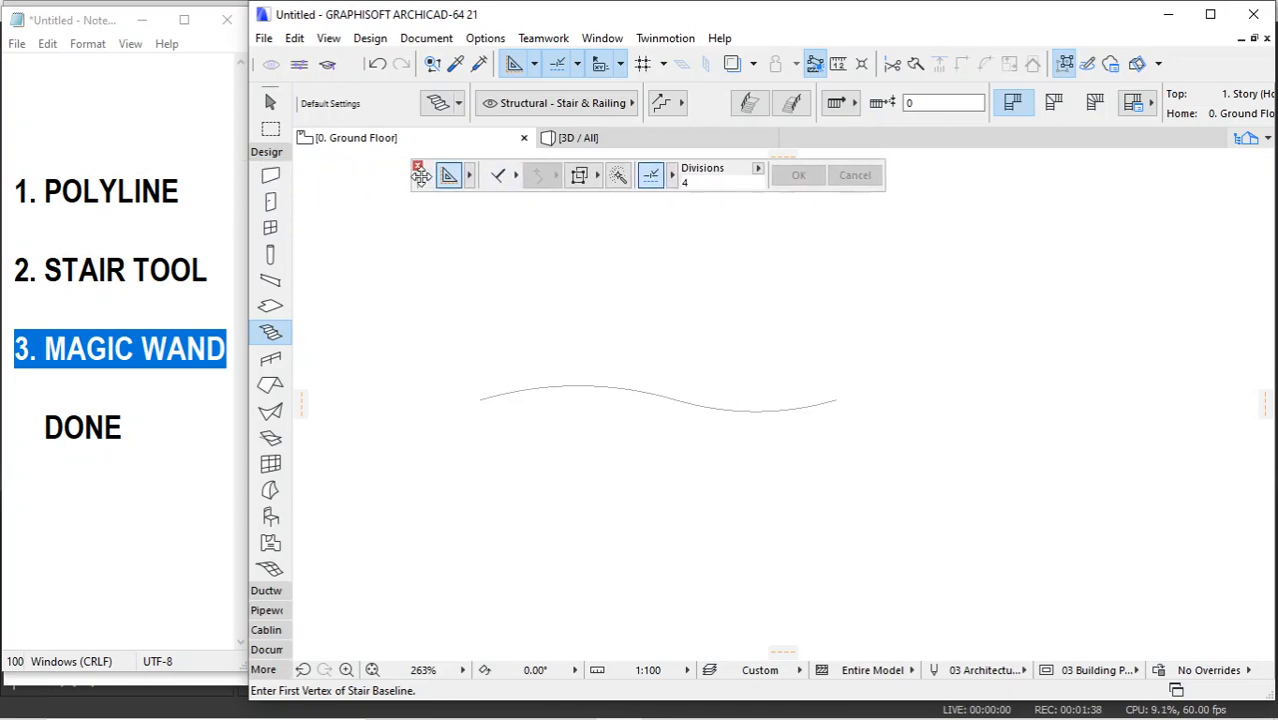
# Create a stair along the S-shaped polyline with the Magic Wand, starting at the curve's left end
pyautogui.click(617, 176)
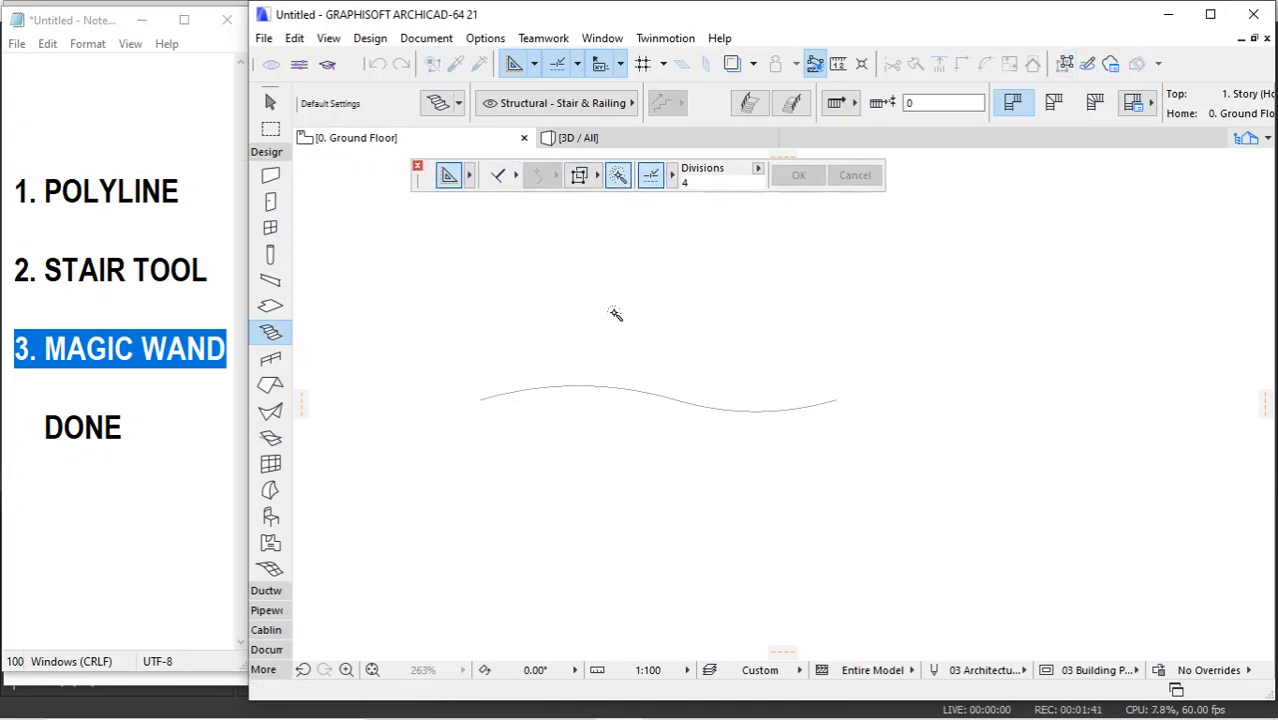
pyautogui.click(616, 391)
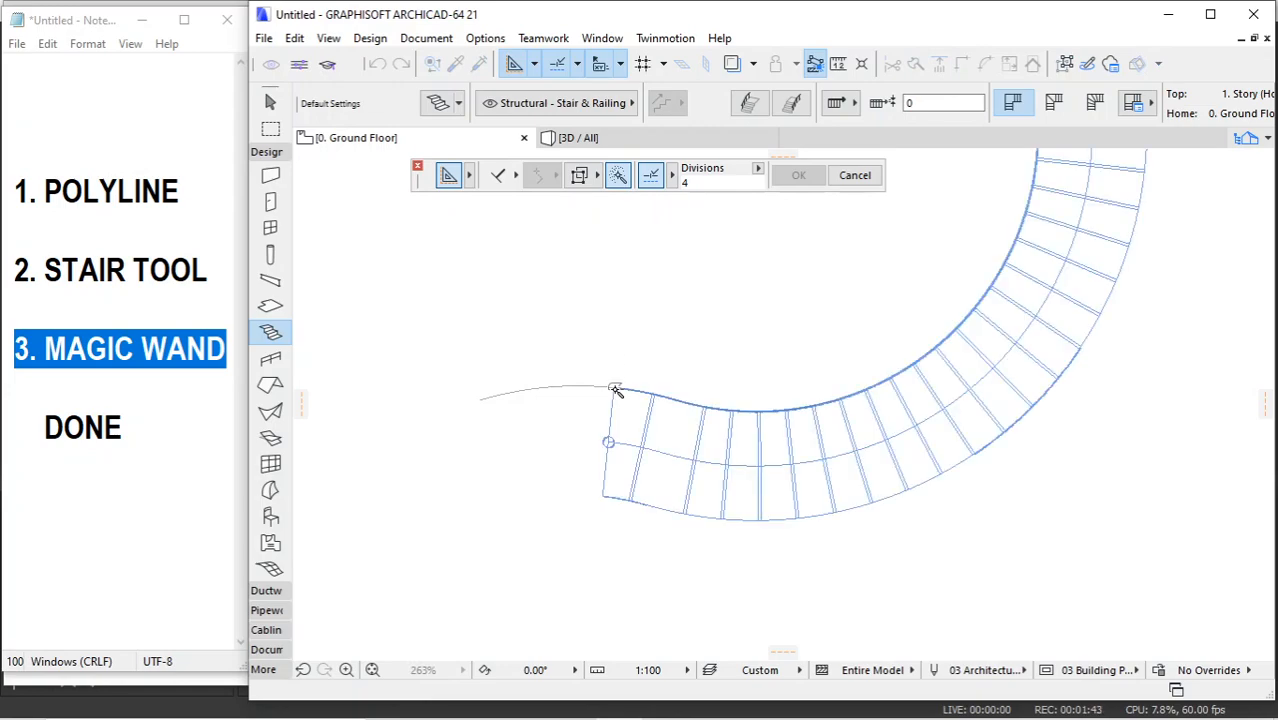
pyautogui.click(487, 402)
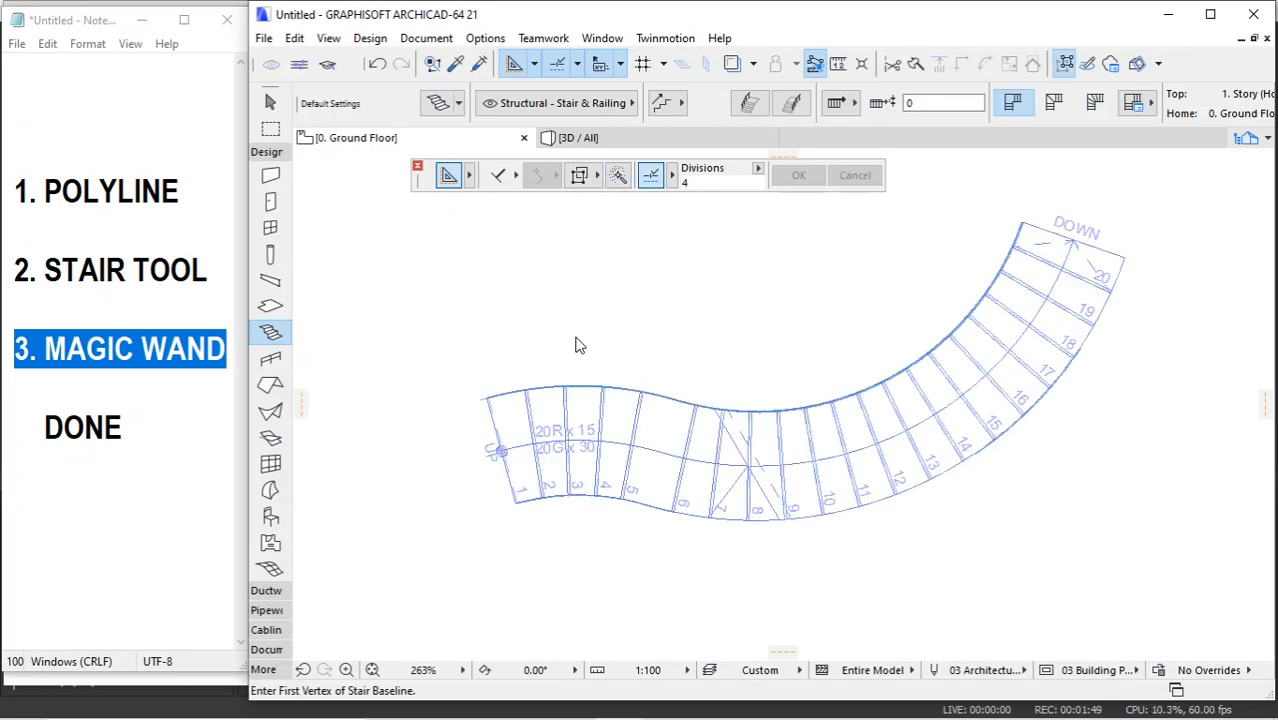
pyautogui.scroll(-3, 760, 300)
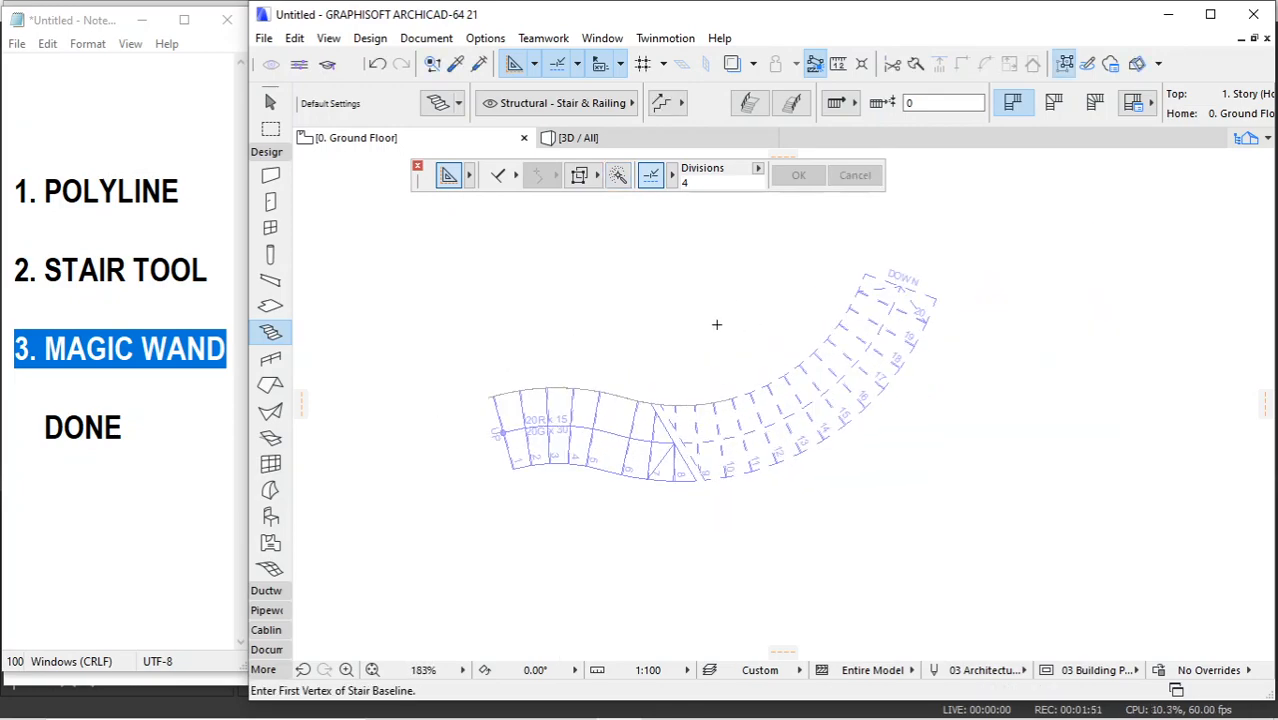
# Examine the curved stair in 3D from different angles
pyautogui.click(566, 144)
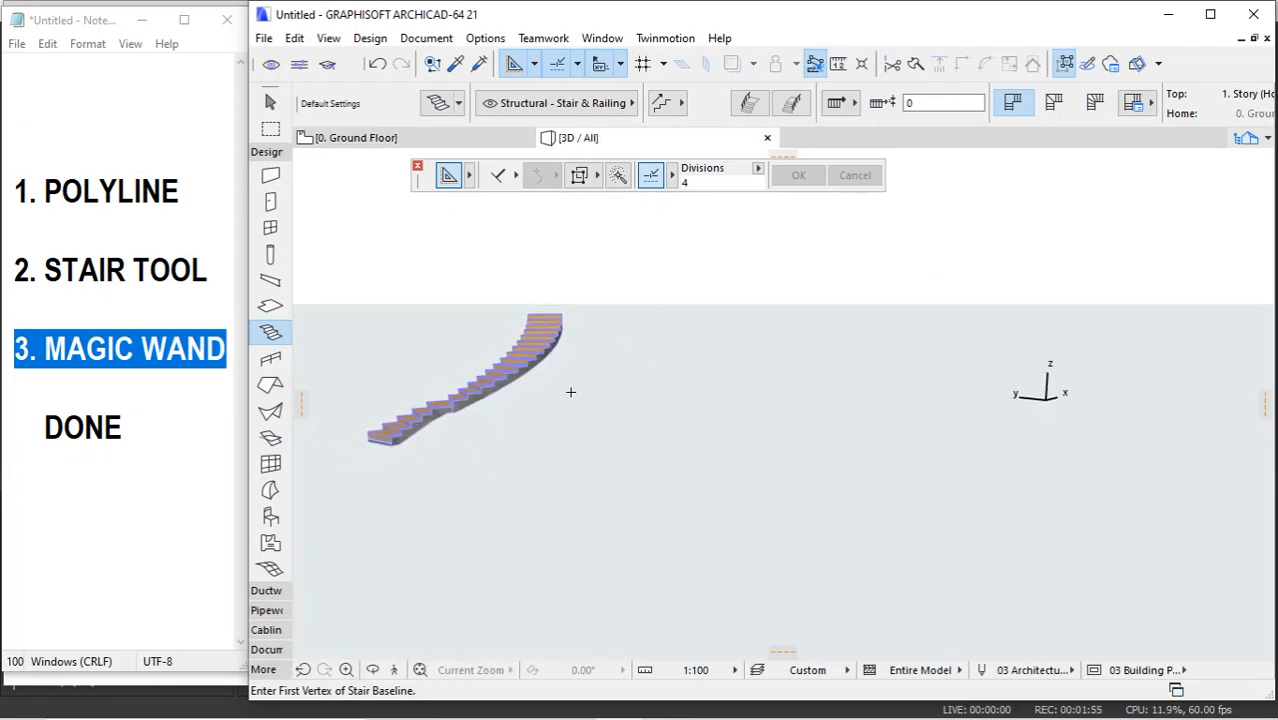
pyautogui.keyDown('shift'); pyautogui.moveTo(433, 390); pyautogui.dragTo(841, 418, button='middle'); pyautogui.keyUp('shift')
pyautogui.keyDown('shift'); pyautogui.moveTo(490, 417); pyautogui.dragTo(539, 462, button='middle'); pyautogui.keyUp('shift')
# Return to the ground floor plan, make room beside the stair and activate the Polyline tool
pyautogui.click(425, 140)
pyautogui.scroll(-3, 479, 300)
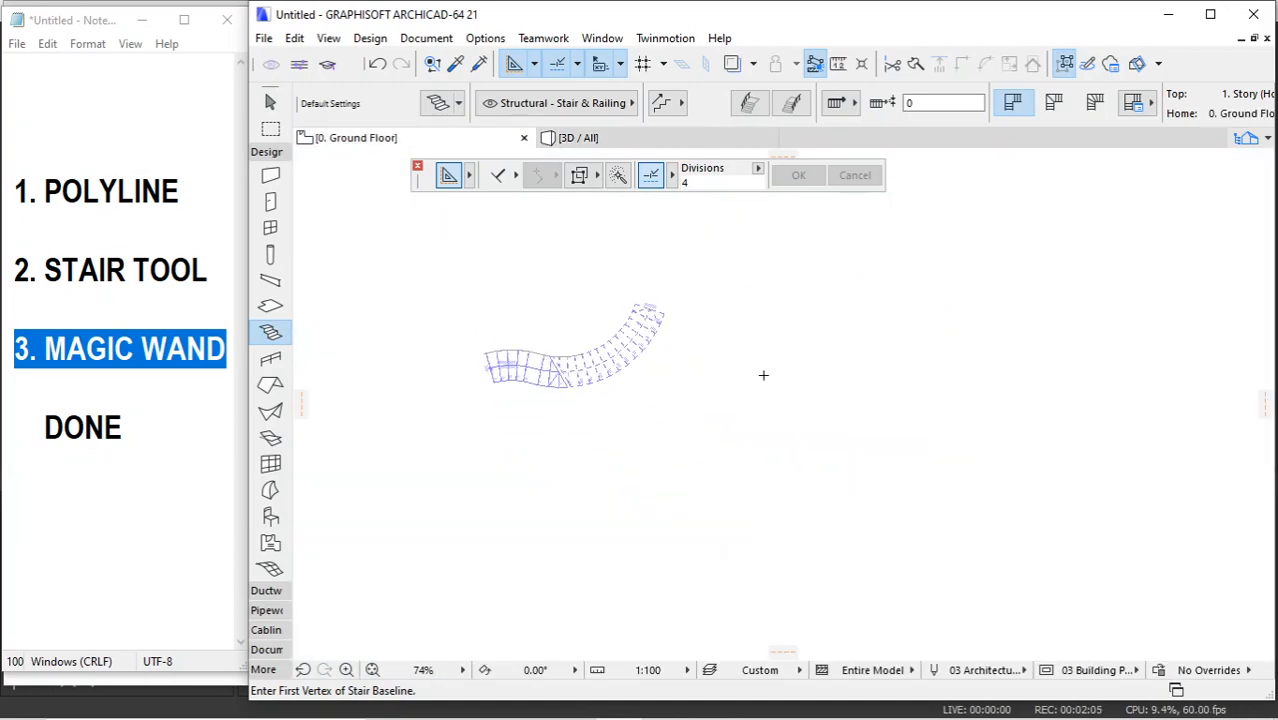
pyautogui.scroll(2, 863, 363)
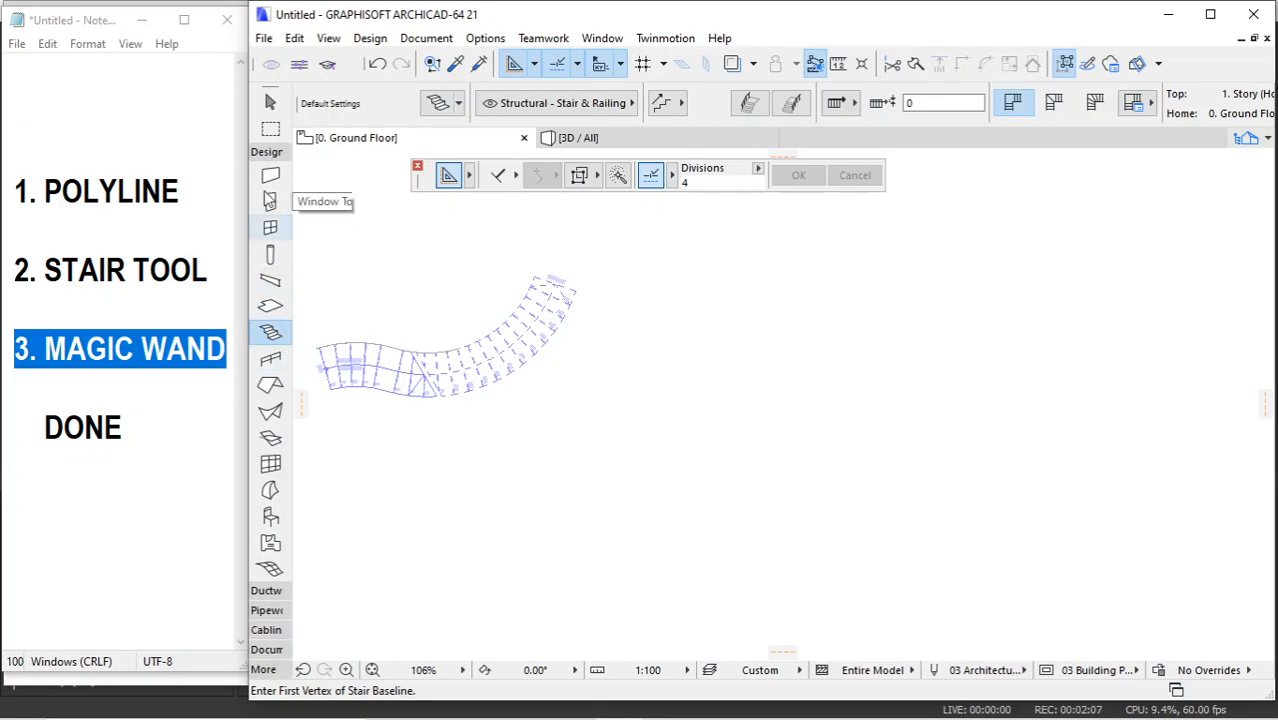
pyautogui.click(266, 154)
pyautogui.click(267, 231)
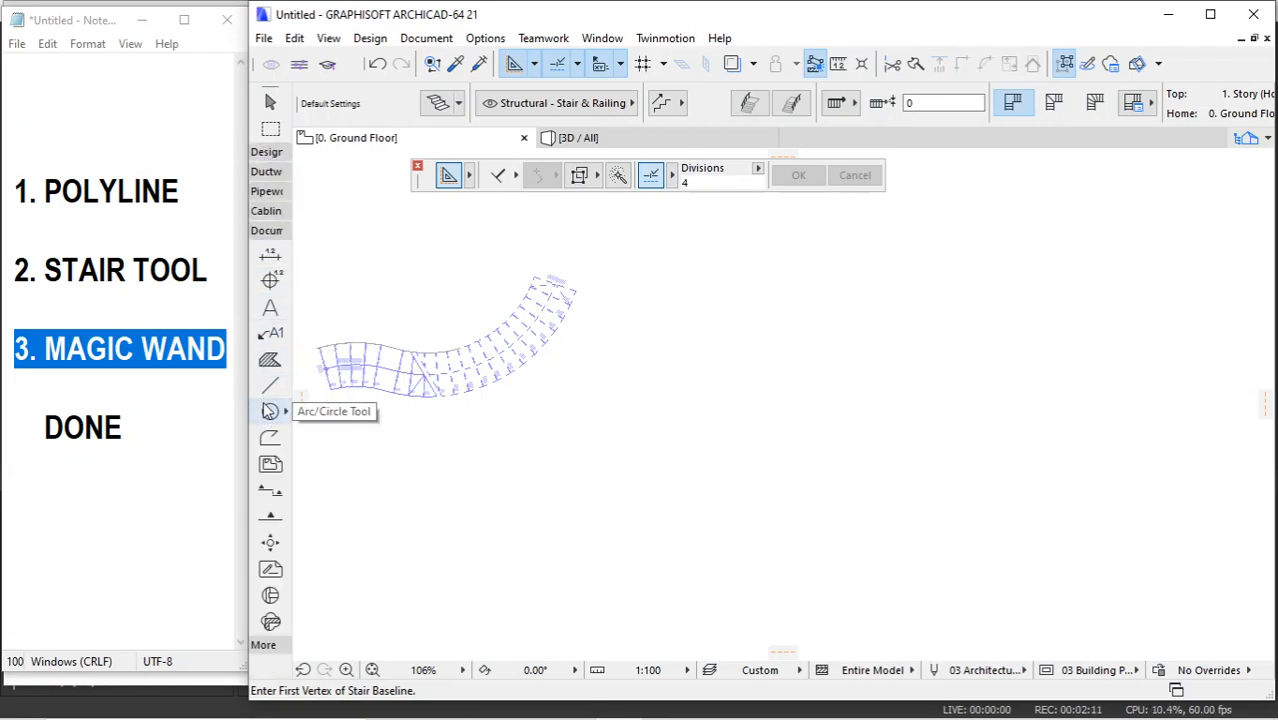
pyautogui.click(269, 439)
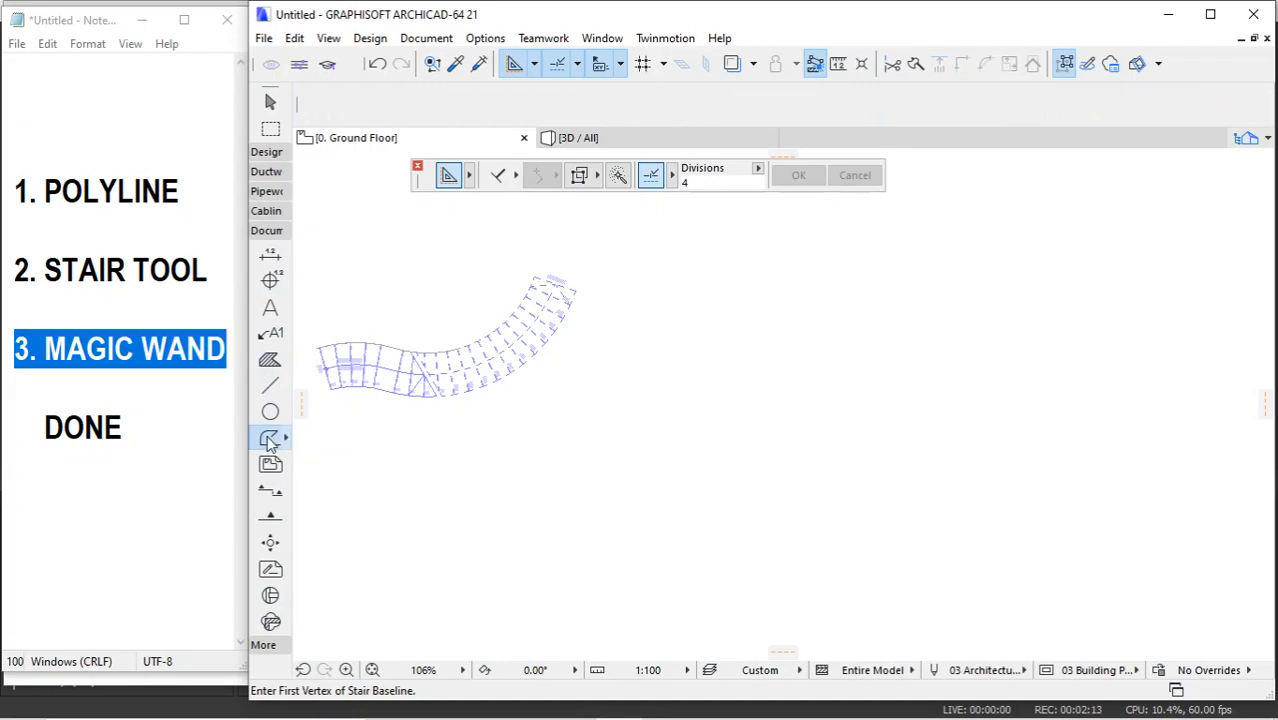
pyautogui.click(715, 430)
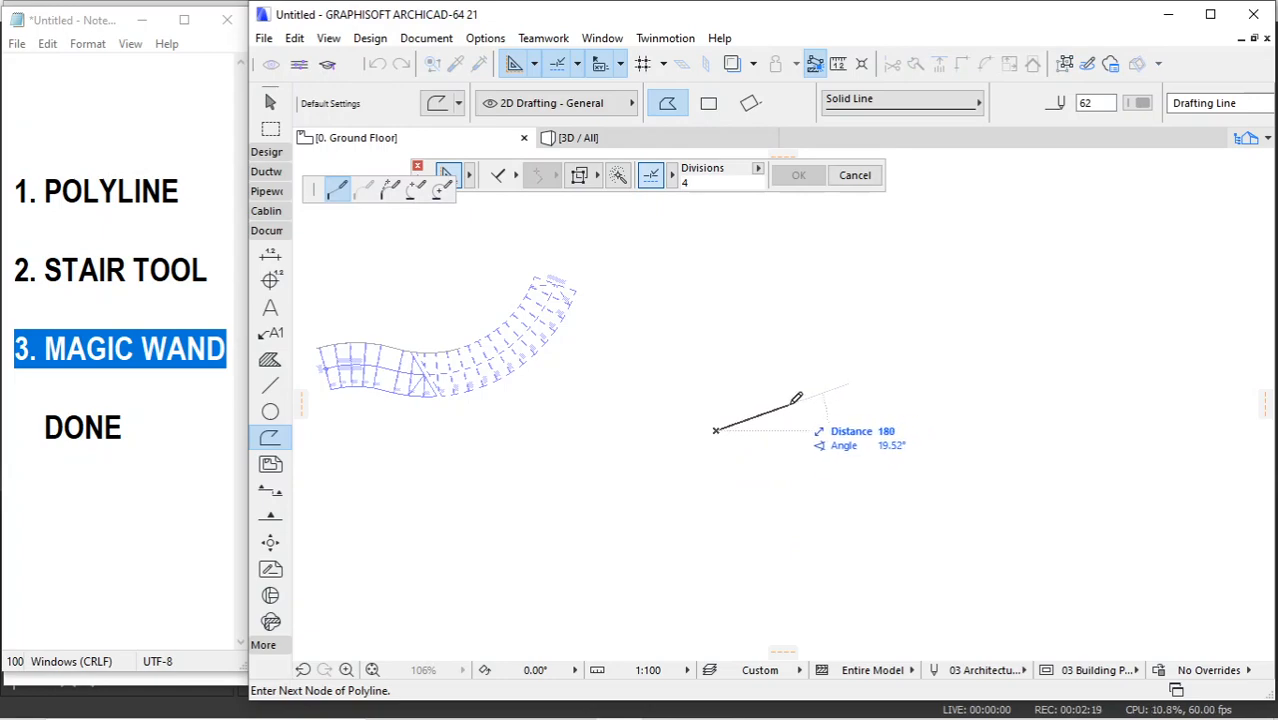
pyautogui.click(790, 404)
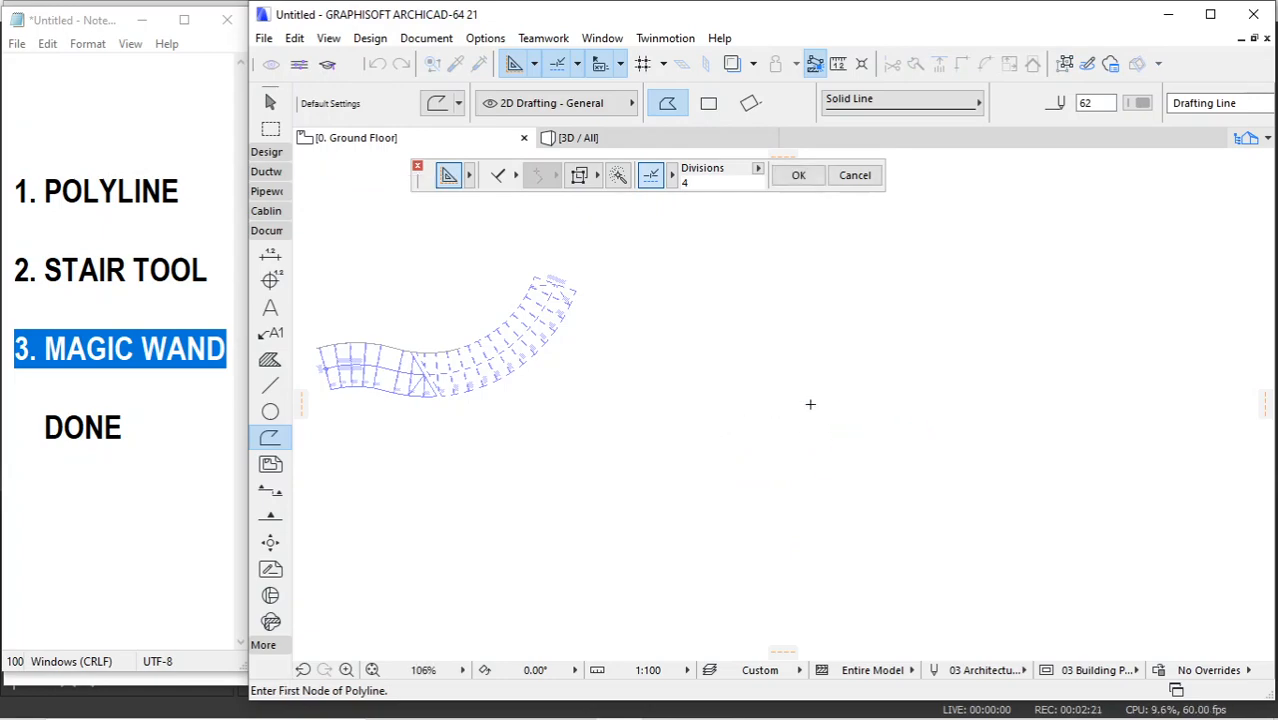
pyautogui.press('Escape')
# Draw a second S-shaped polyline of two arcs to the right of the stair, using the tangent arc method
pyautogui.click(673, 418)
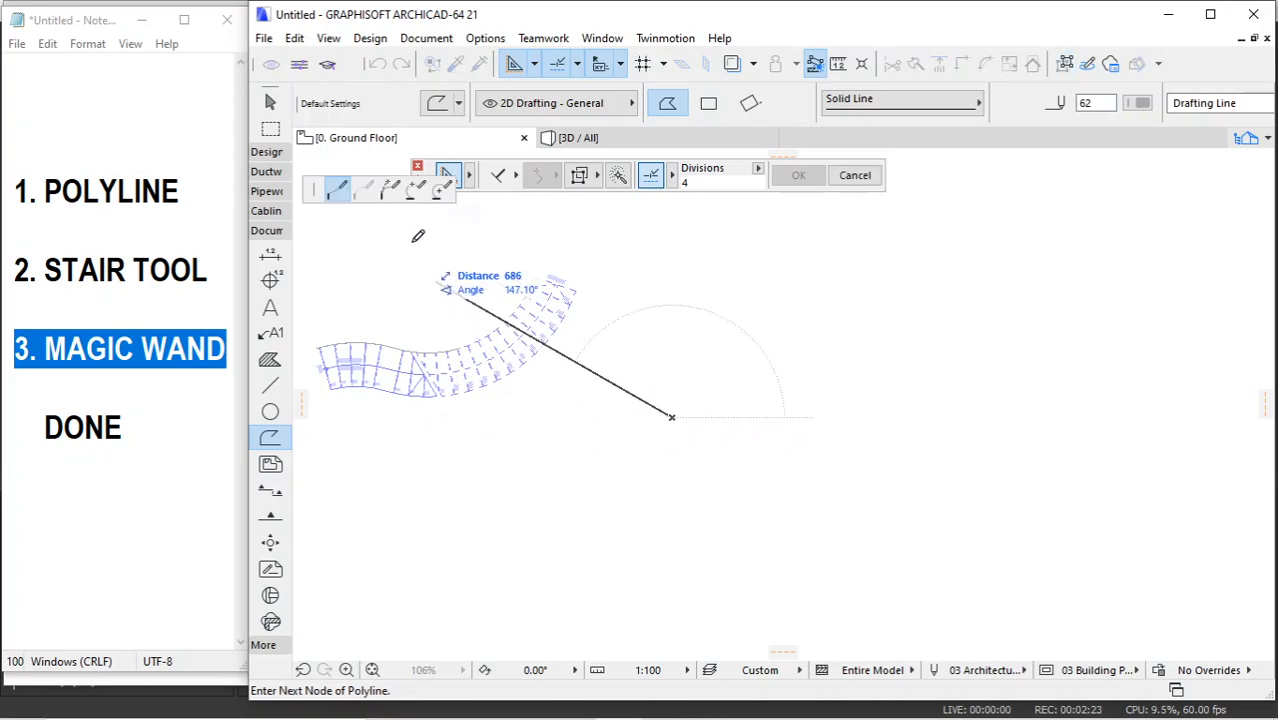
pyautogui.click(390, 189)
pyautogui.click(763, 358)
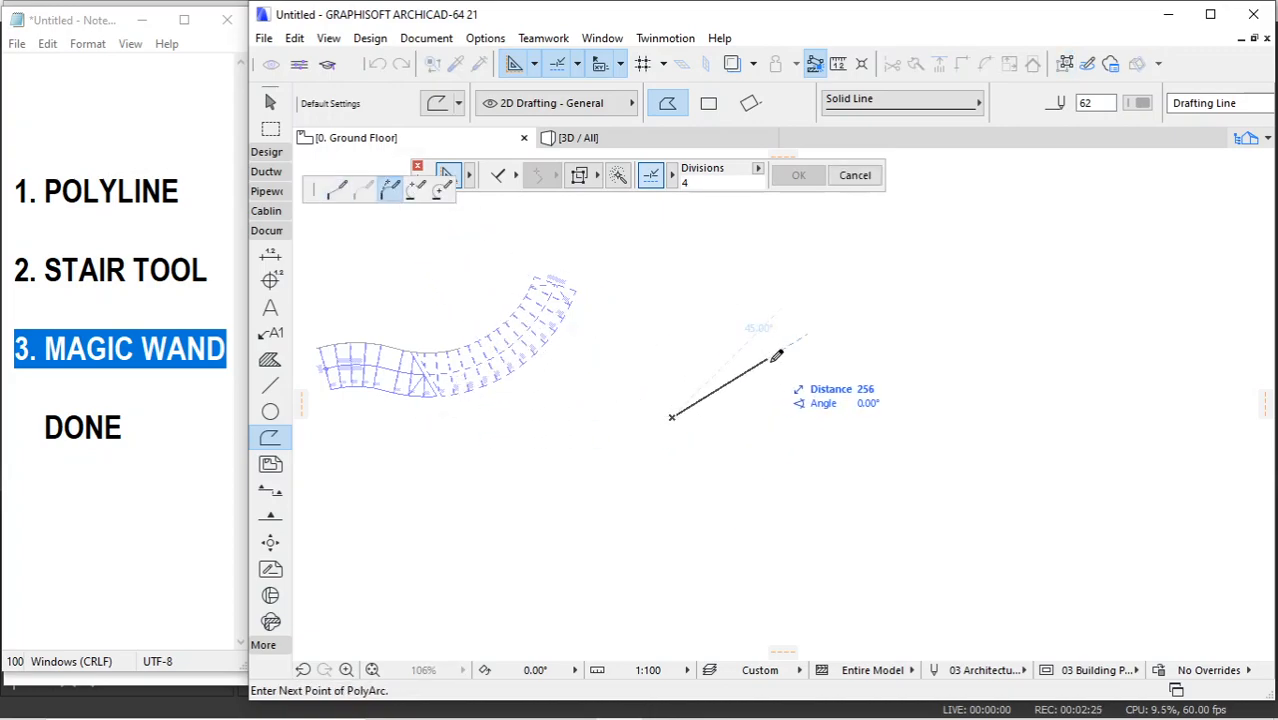
pyautogui.click(828, 478)
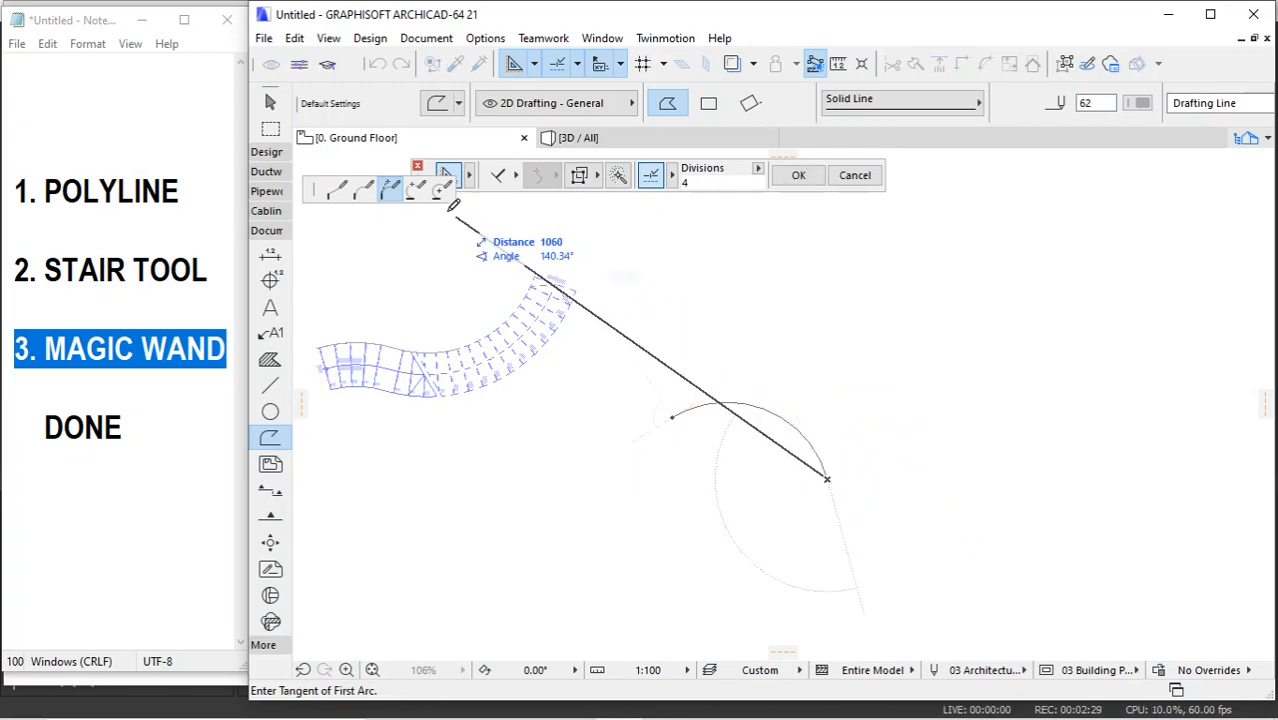
pyautogui.click(906, 543)
pyautogui.click(971, 512)
pyautogui.rightClick(1008, 338)
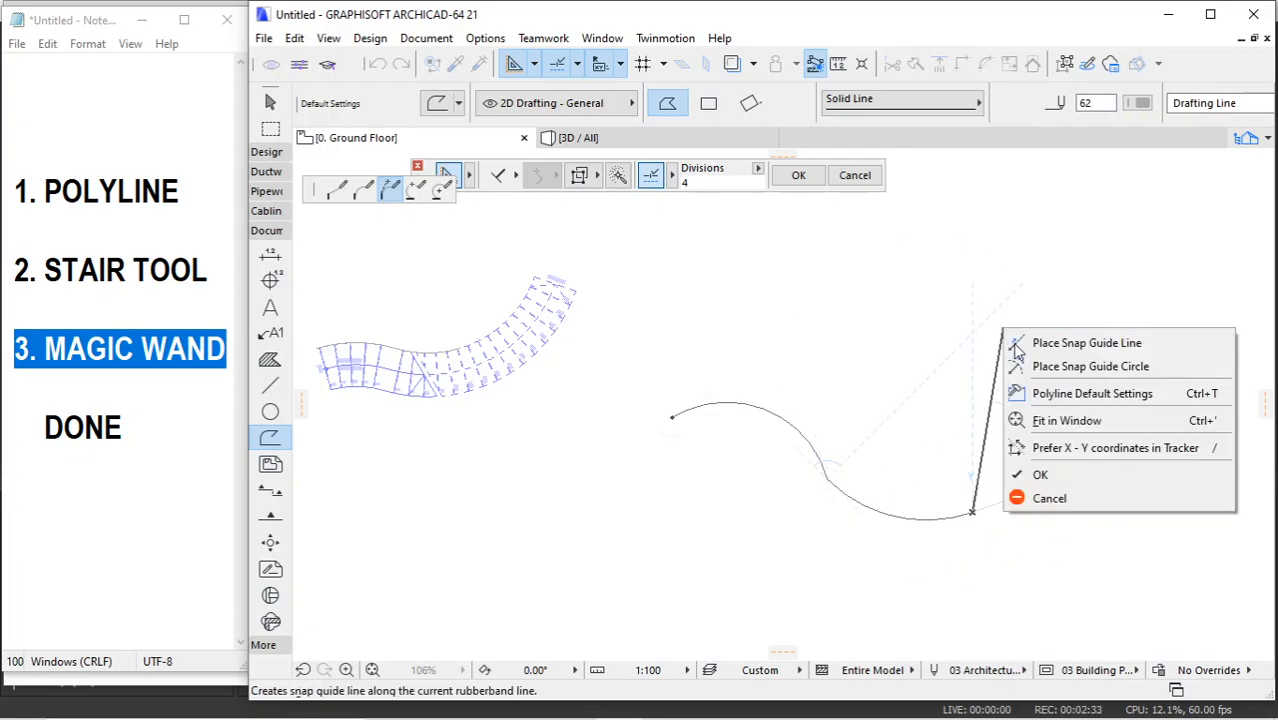
pyautogui.click(1025, 474)
# Create a second stair along the new polyline with the Stair tool and Magic Wand, starting at the curve's left end
pyautogui.moveTo(941, 428); pyautogui.dragTo(750, 344, button='middle')
pyautogui.click(268, 152)
pyautogui.click(270, 330)
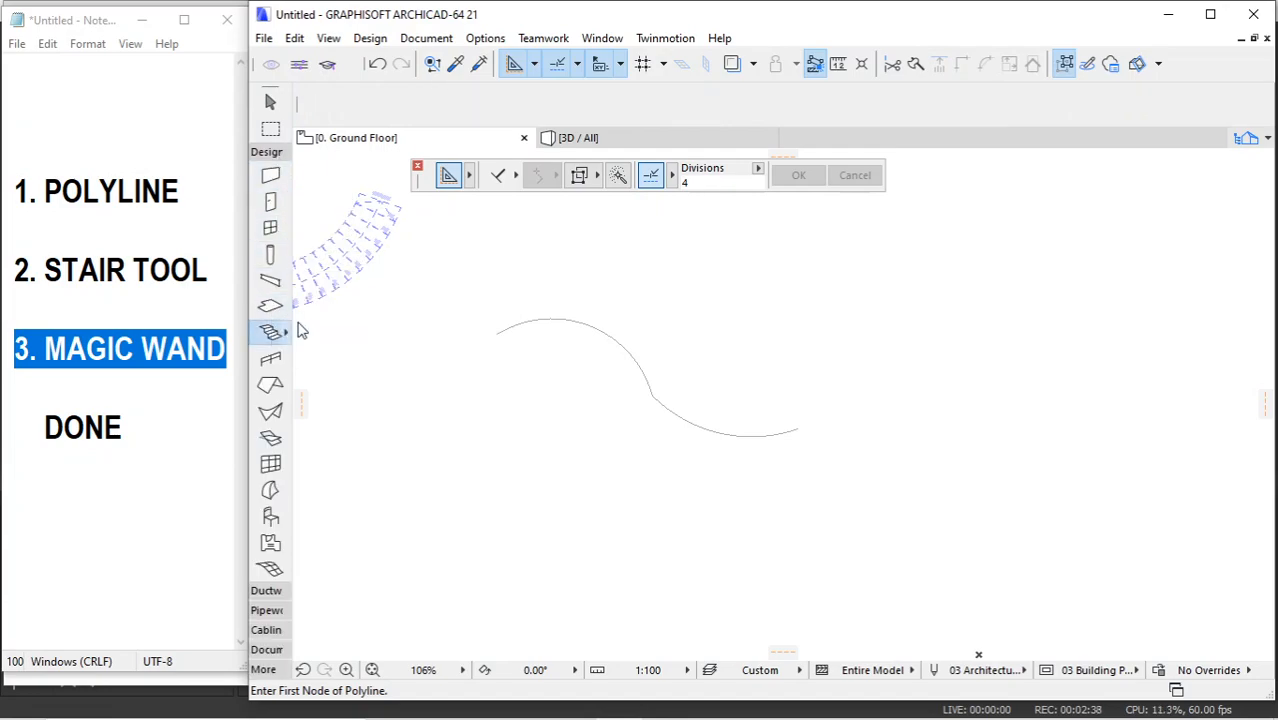
pyautogui.click(619, 176)
pyautogui.click(596, 329)
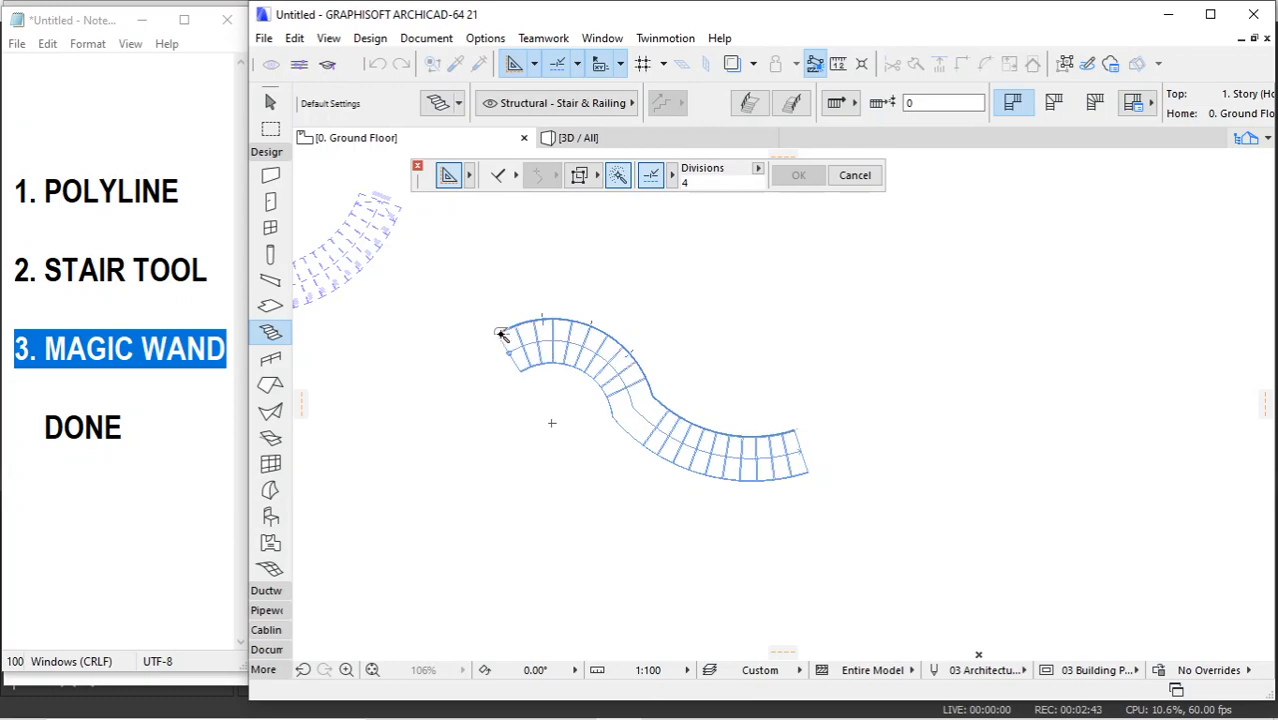
pyautogui.click(502, 335)
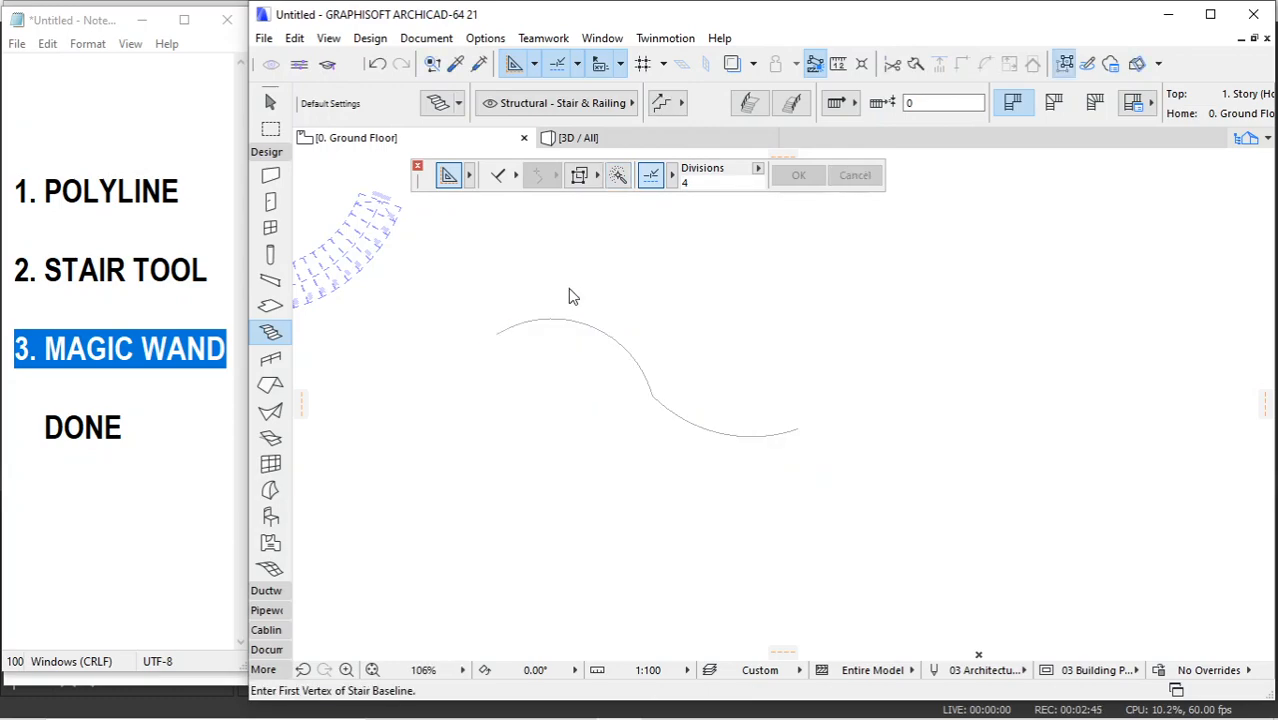
pyautogui.scroll(4, 574, 378)
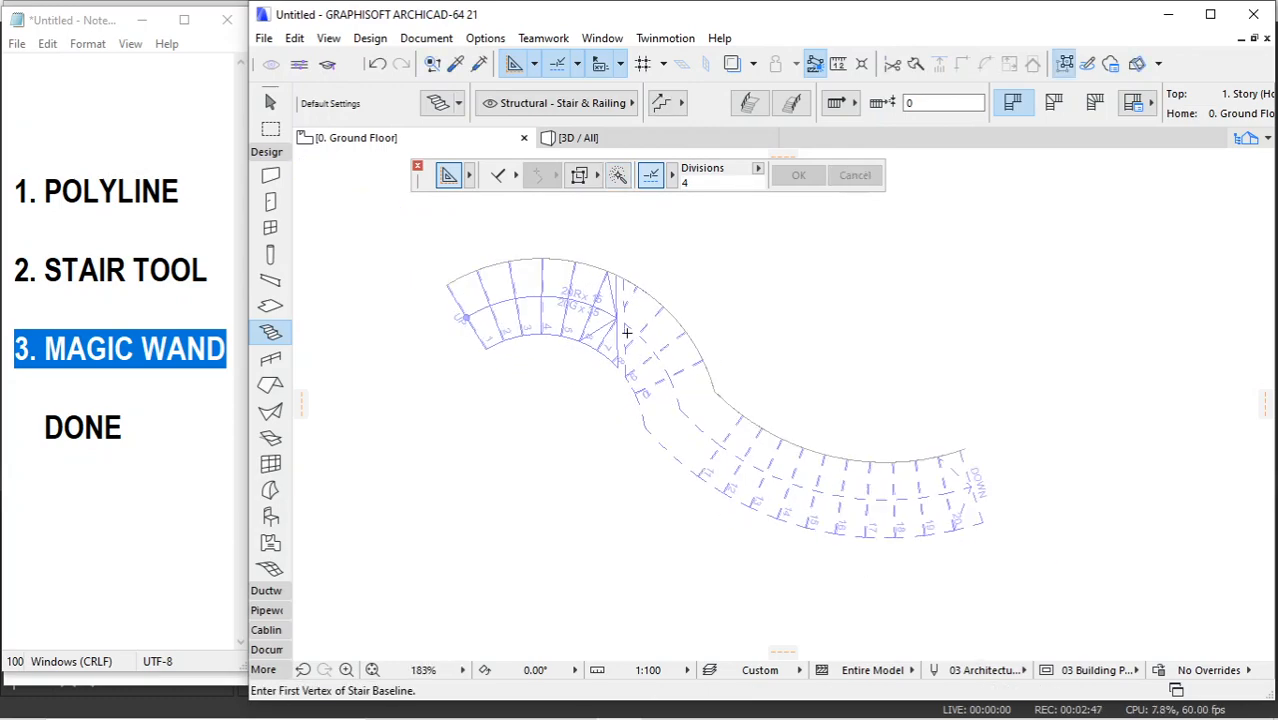
# Examine both S-shaped stairs in 3D from different angles
pyautogui.click(645, 139)
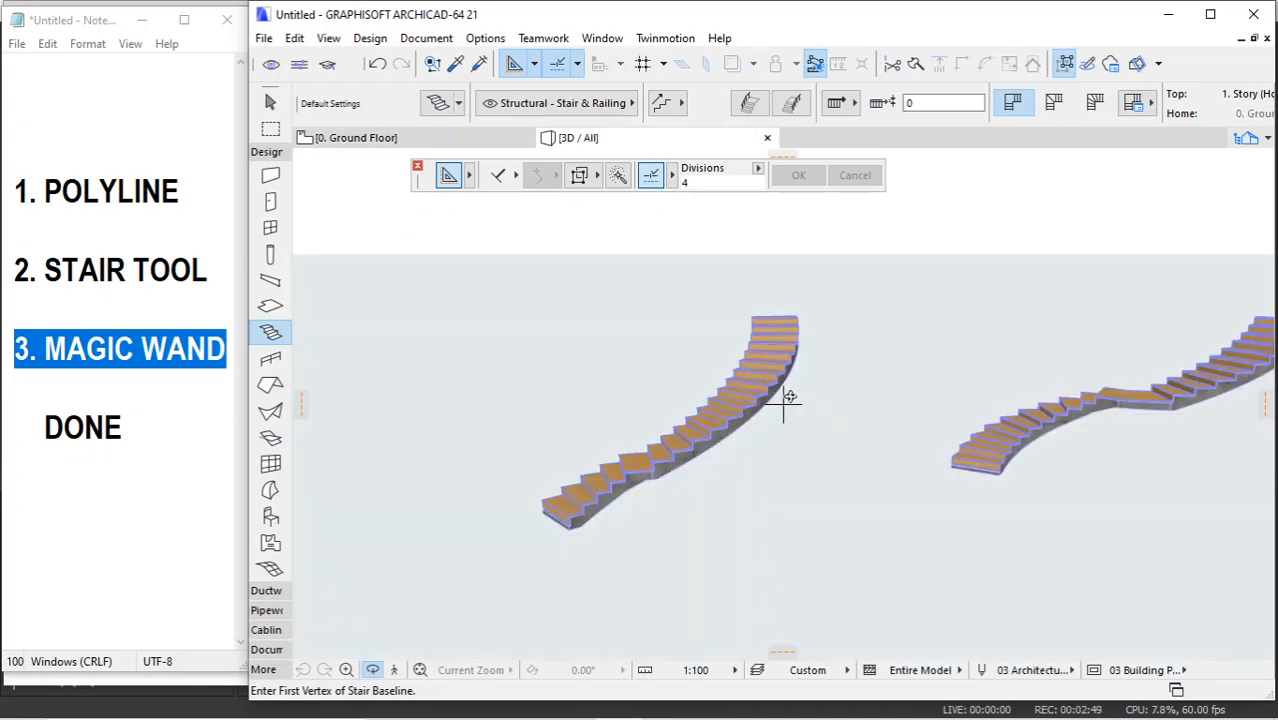
pyautogui.keyDown('shift'); pyautogui.moveTo(881, 404); pyautogui.dragTo(290, 405, button='middle'); pyautogui.keyUp('shift')
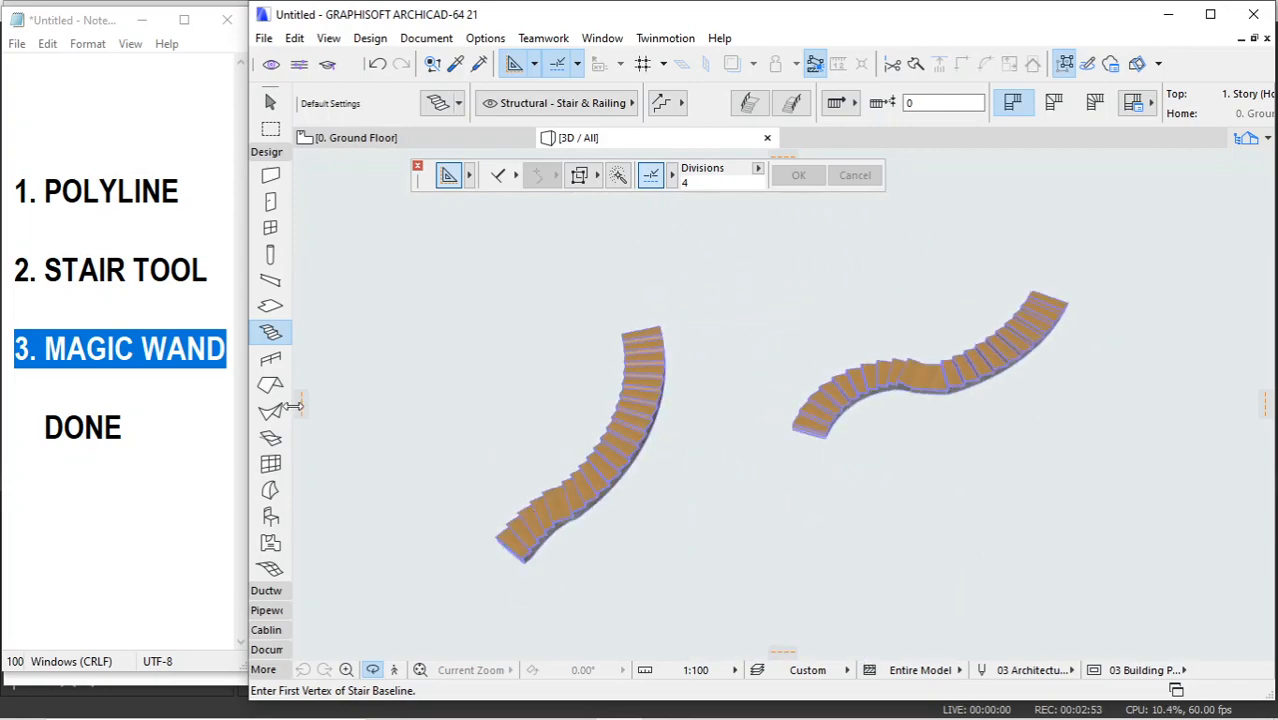
pyautogui.keyDown('shift'); pyautogui.moveTo(689, 393); pyautogui.dragTo(742, 353, button='middle'); pyautogui.keyUp('shift')
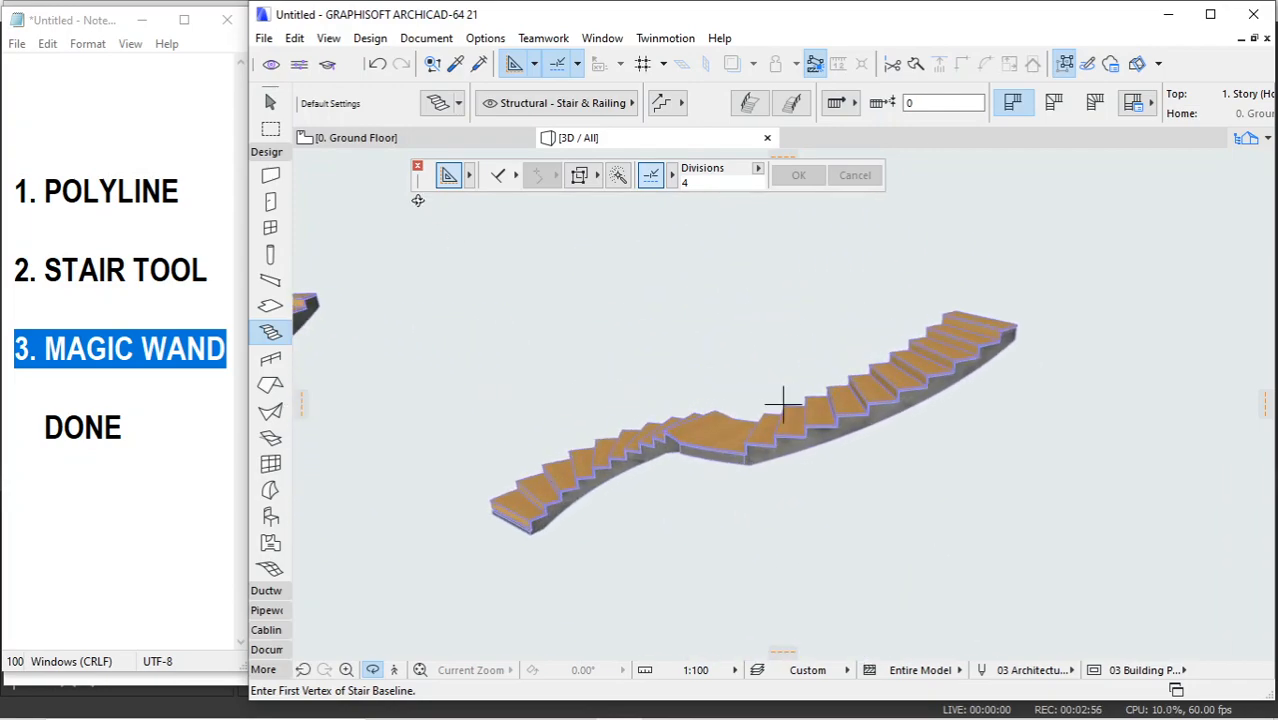
# Return to the ground floor plan and draw a full circle with a radius of 150 below the two S-shaped stairs
pyautogui.click(370, 138)
pyautogui.scroll(-2, 675, 283)
pyautogui.scroll(-2, 675, 283)
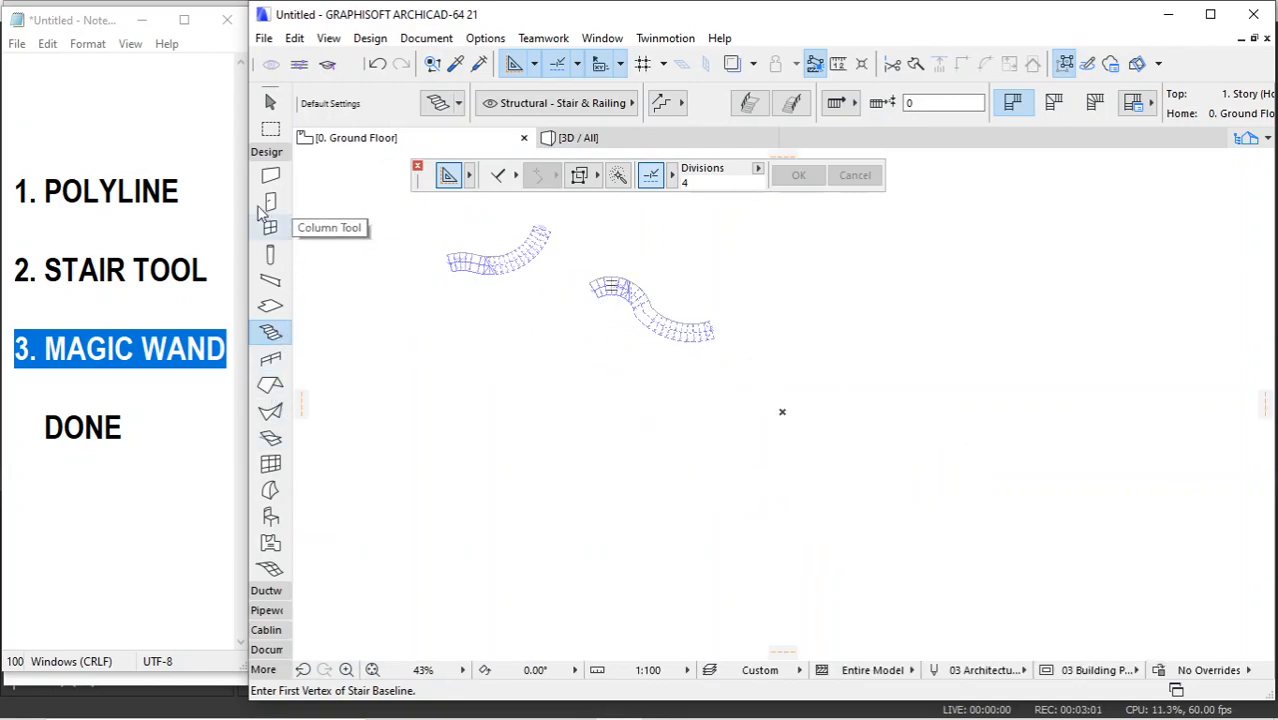
pyautogui.click(265, 153)
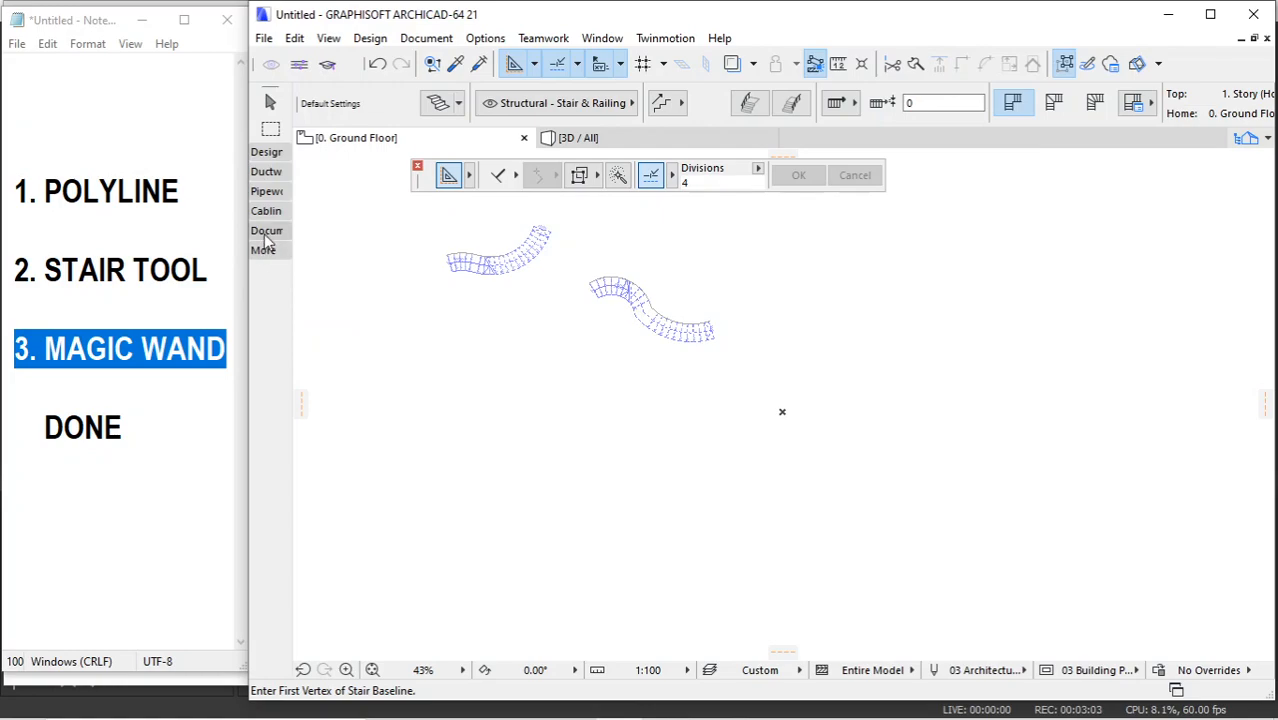
pyautogui.click(267, 231)
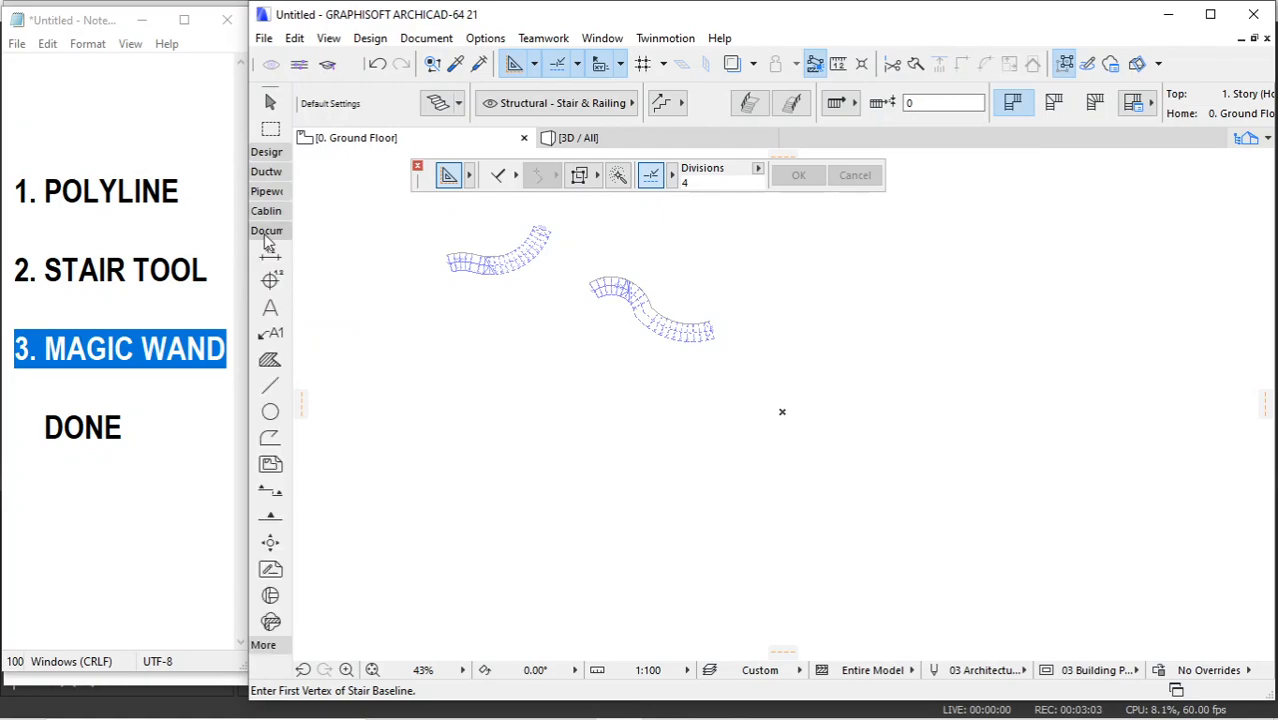
pyautogui.click(270, 412)
pyautogui.click(613, 431)
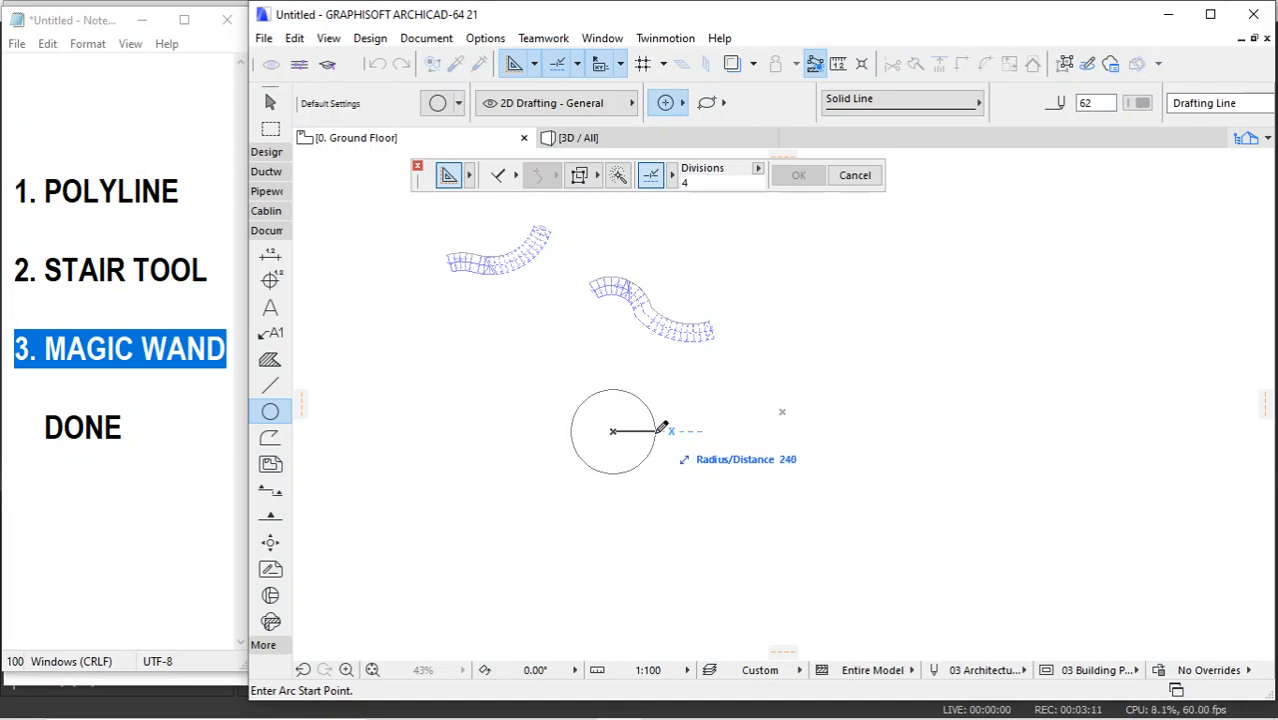
pyautogui.press('Tab')
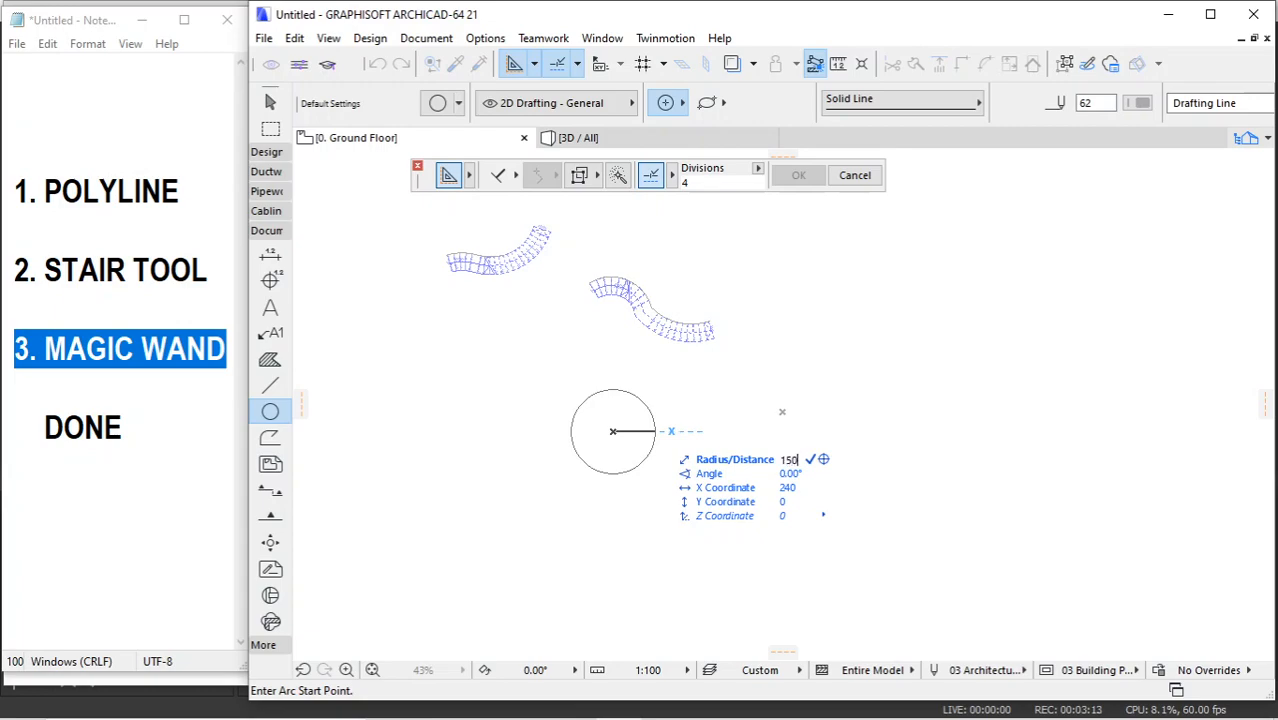
pyautogui.write('150')
pyautogui.press('Return')
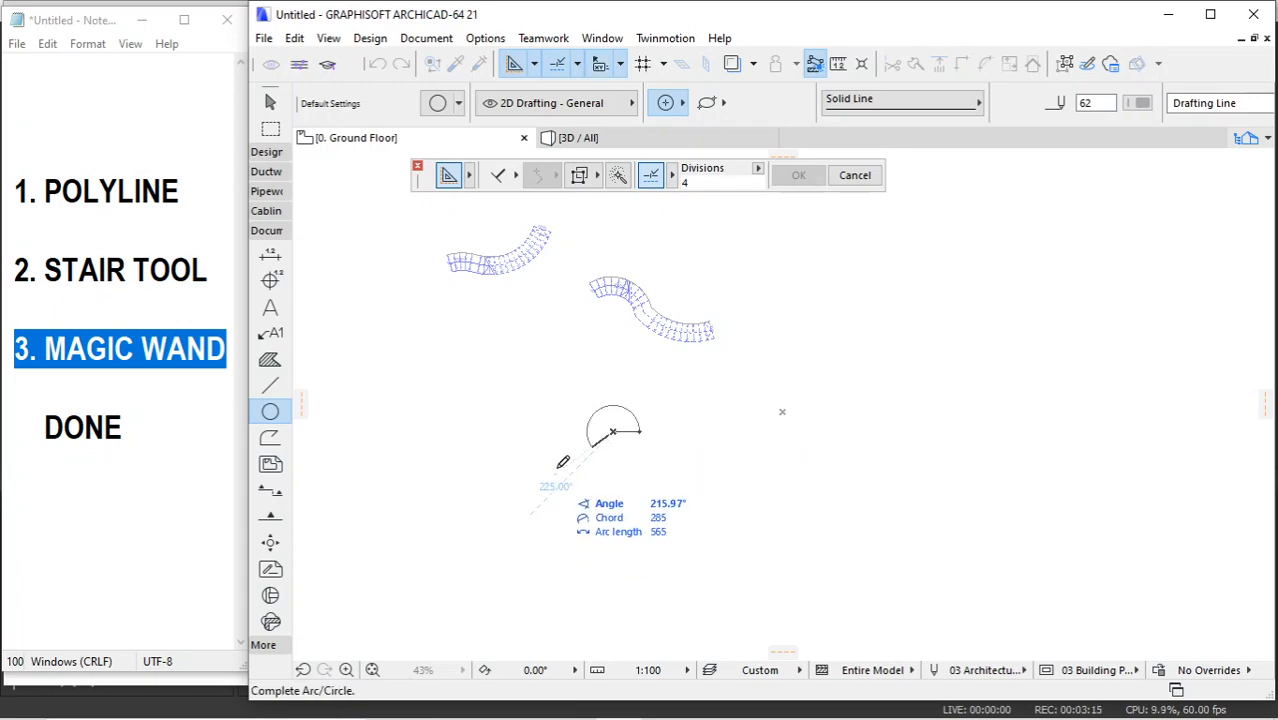
pyautogui.click(639, 431)
# Create a stair around the outside of the circle with the Stair tool and Magic Wand, starting at the circle's right side
pyautogui.scroll(5, 627, 402)
pyautogui.moveTo(405, 408); pyautogui.dragTo(437, 330, button='middle')
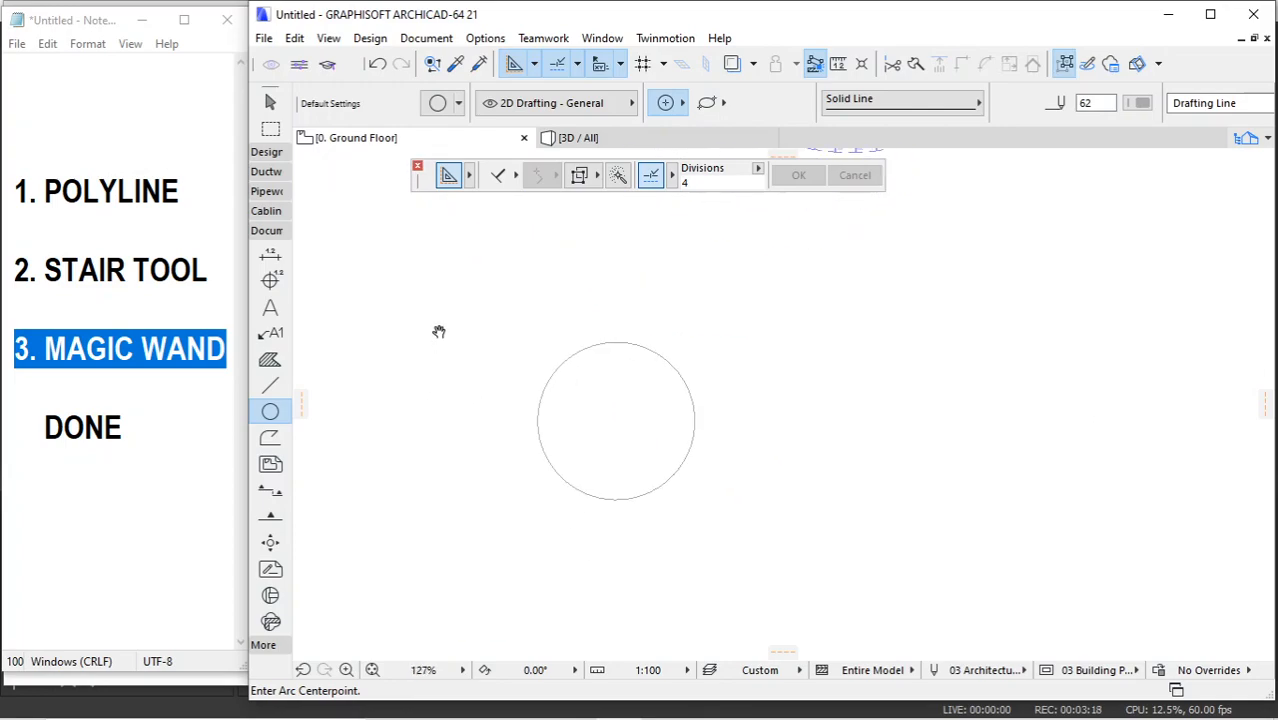
pyautogui.click(278, 154)
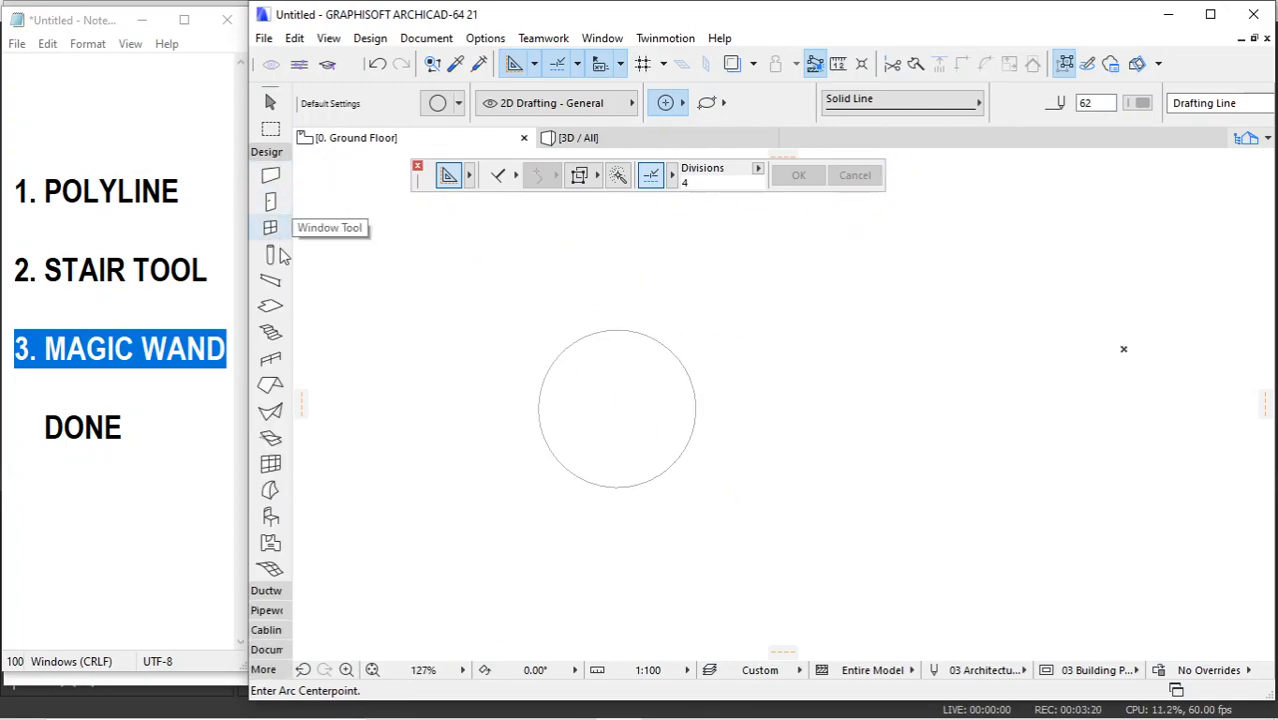
pyautogui.click(270, 331)
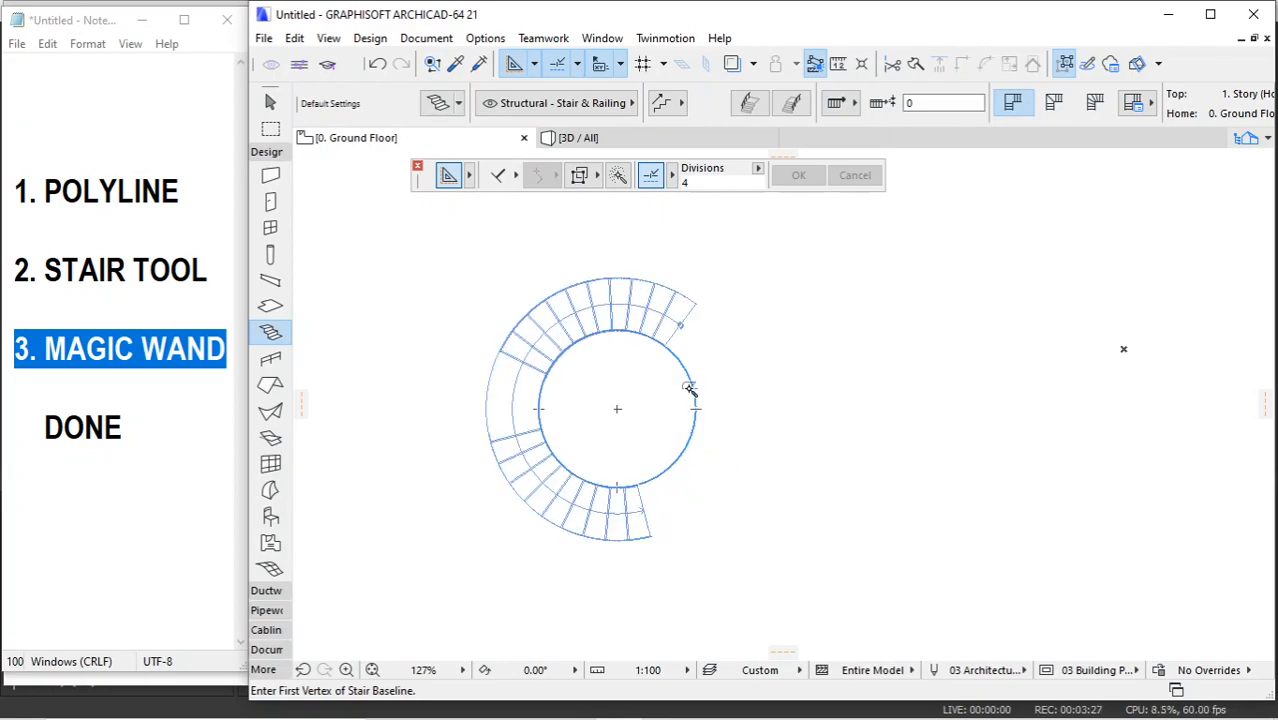
pyautogui.click(698, 418)
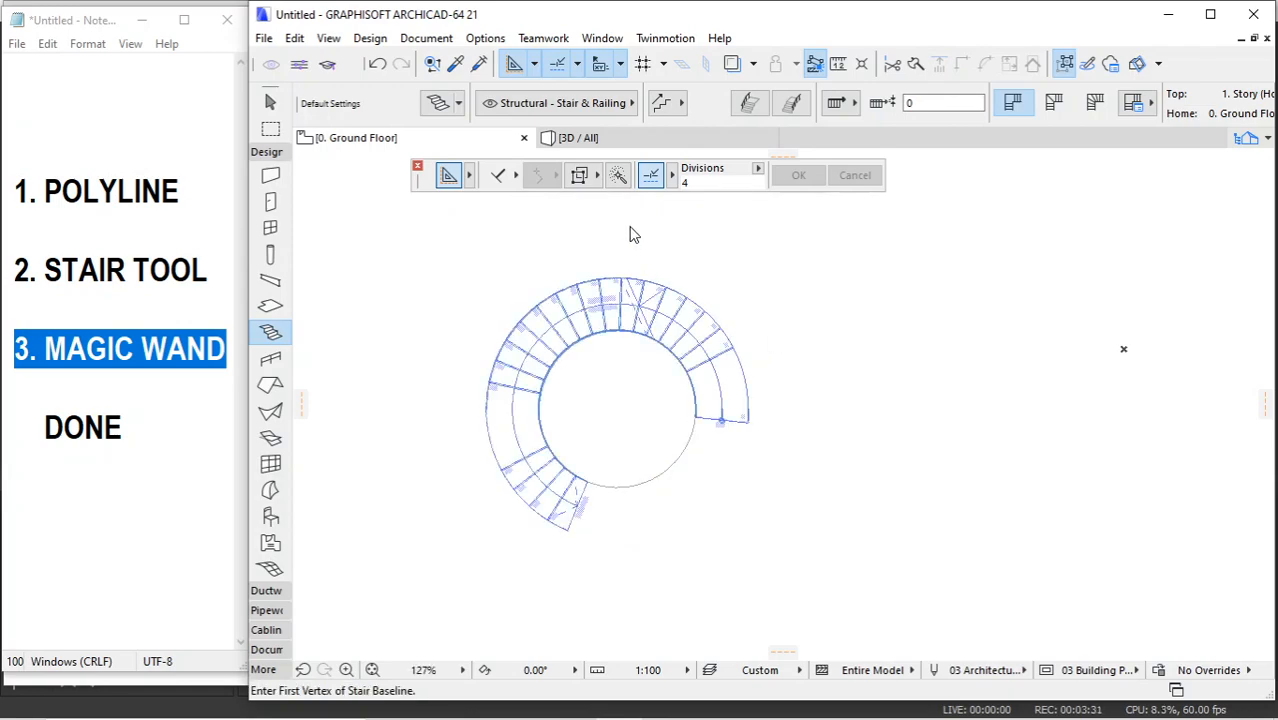
# Examine the circular stair in 3D from different angles, together with the two S-shaped stairs
pyautogui.click(600, 138)
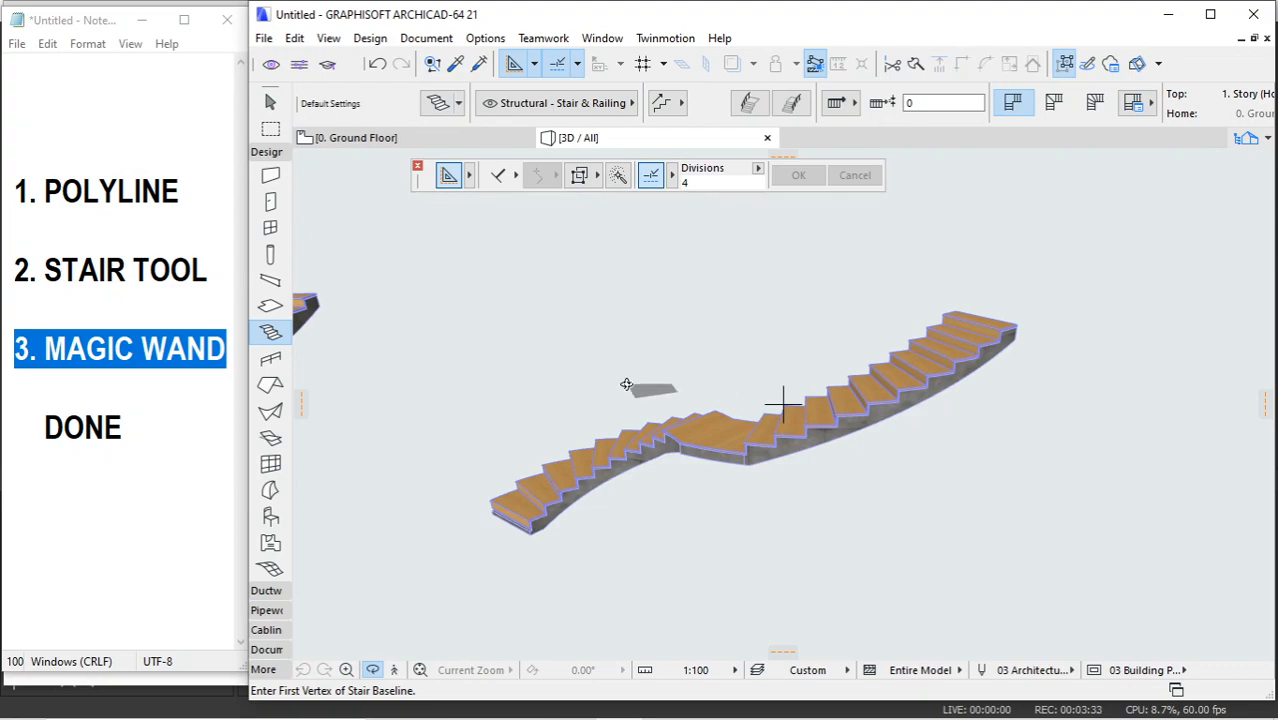
pyautogui.moveTo(535, 371); pyautogui.dragTo(633, 368)
pyautogui.scroll(-5, 633, 368)
pyautogui.moveTo(866, 588); pyautogui.dragTo(744, 583)
pyautogui.keyDown('shift'); pyautogui.moveTo(744, 583); pyautogui.dragTo(378, 545, button='middle'); pyautogui.keyUp('shift')
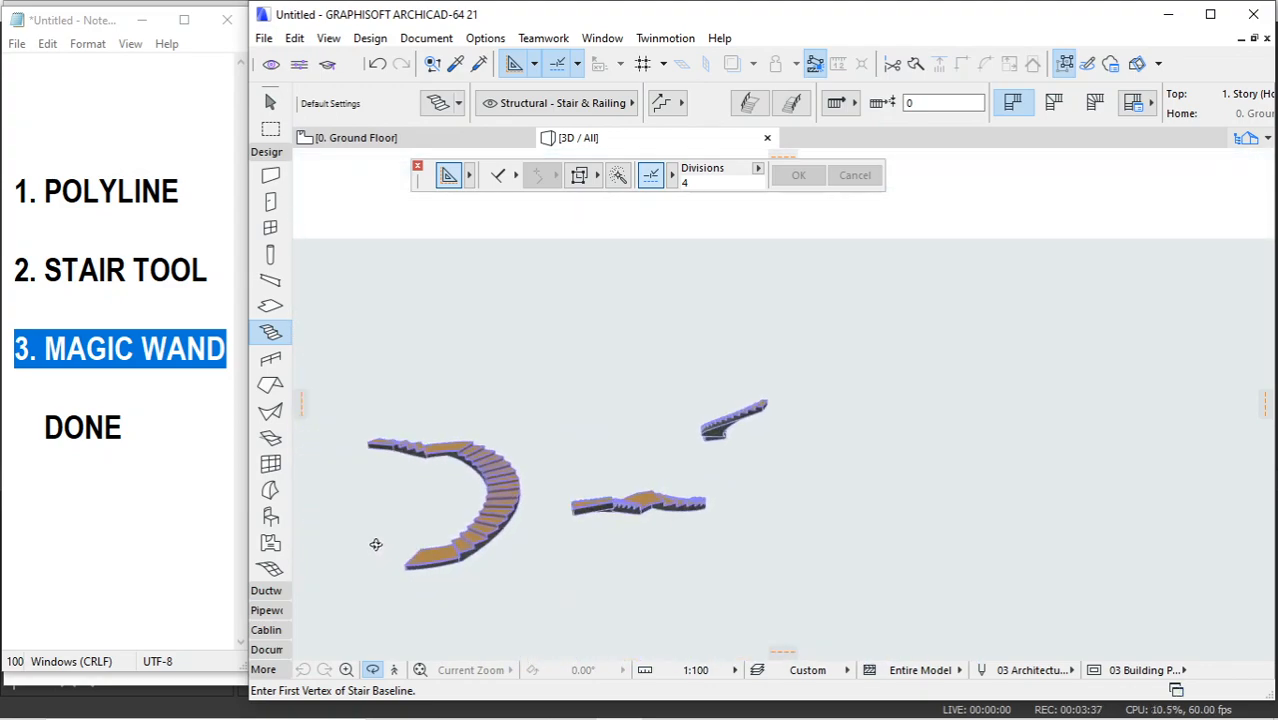
pyautogui.scroll(6, 442, 451)
pyautogui.keyDown('shift'); pyautogui.moveTo(595, 441); pyautogui.dragTo(1081, 466, button='middle'); pyautogui.keyUp('shift')
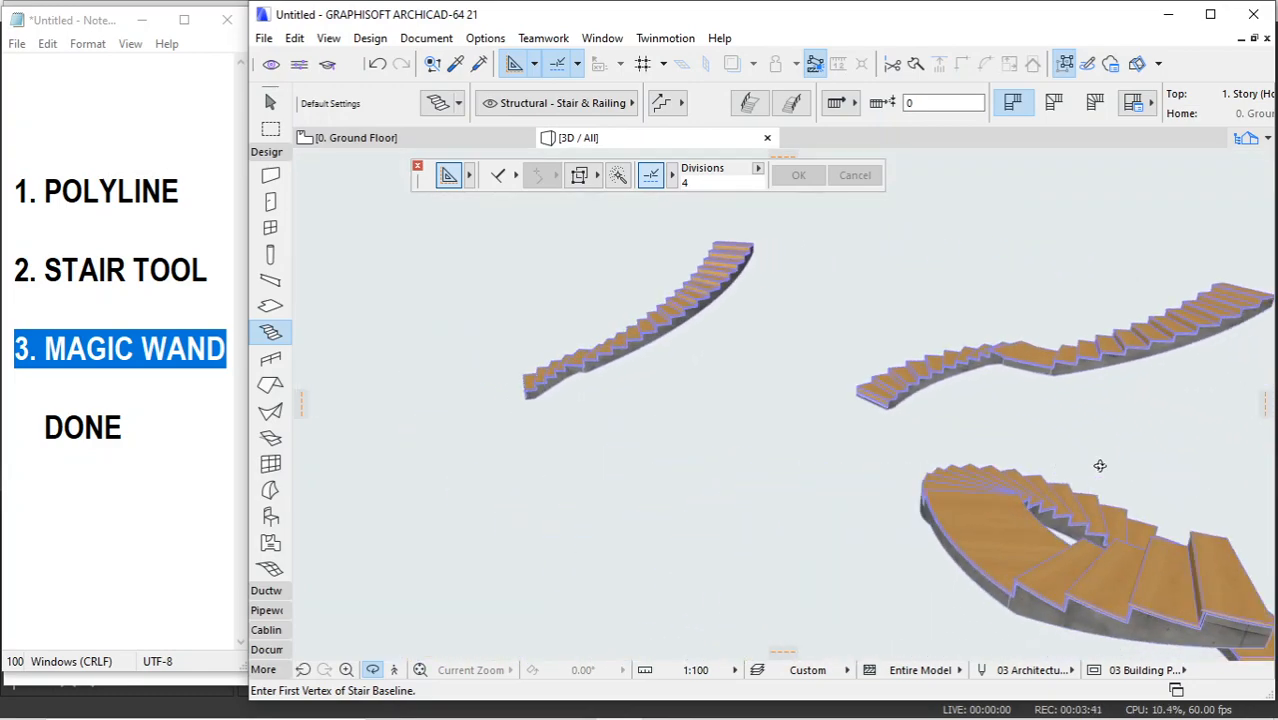
pyautogui.moveTo(1081, 466); pyautogui.dragTo(1155, 466)
pyautogui.scroll(-3, 739, 454)
pyautogui.moveTo(710, 465); pyautogui.dragTo(1034, 446)
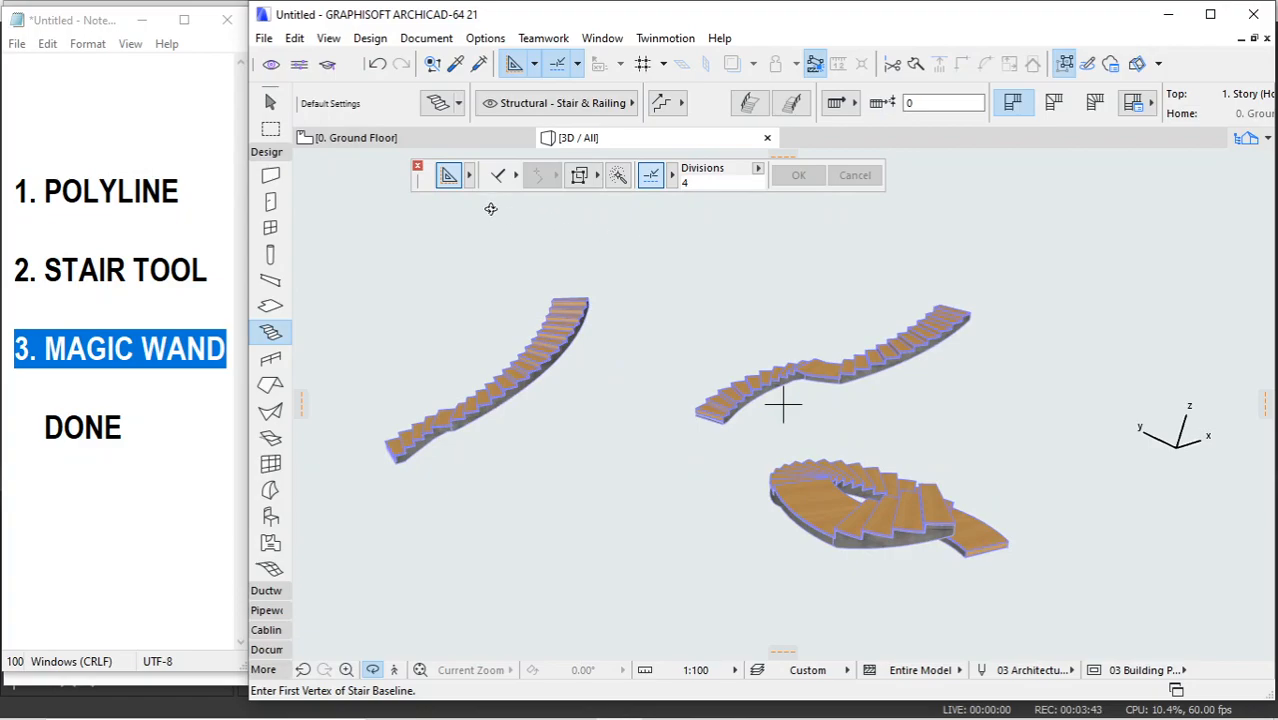
# Return to the ground floor plan and leave the Stair tool
pyautogui.click(380, 137)
pyautogui.scroll(-3, 722, 403)
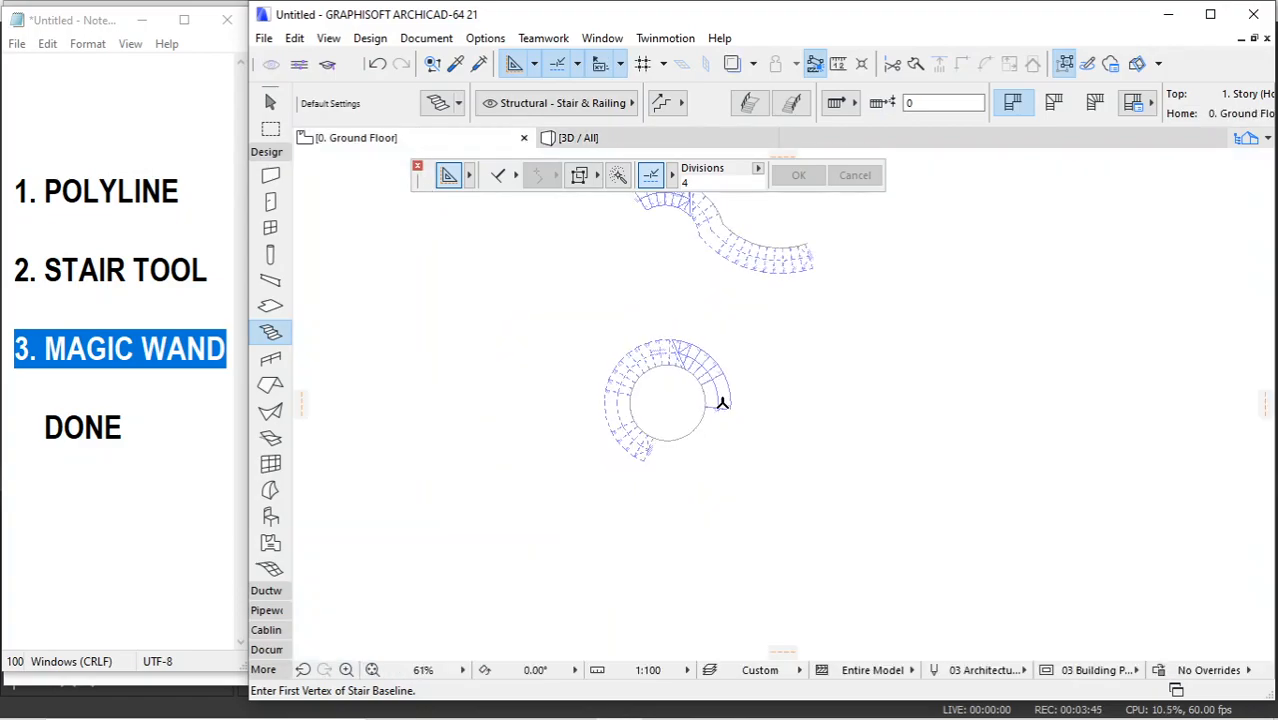
pyautogui.scroll(5, 770, 357)
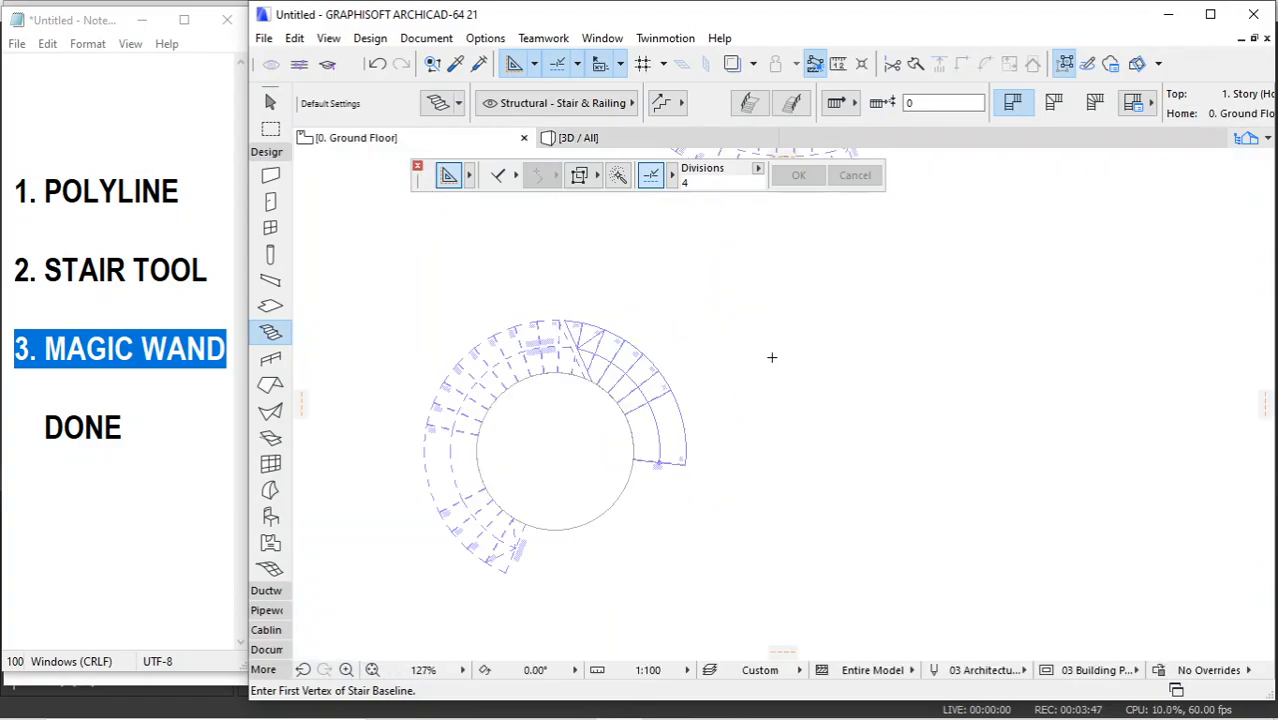
pyautogui.scroll(-2, 747, 362)
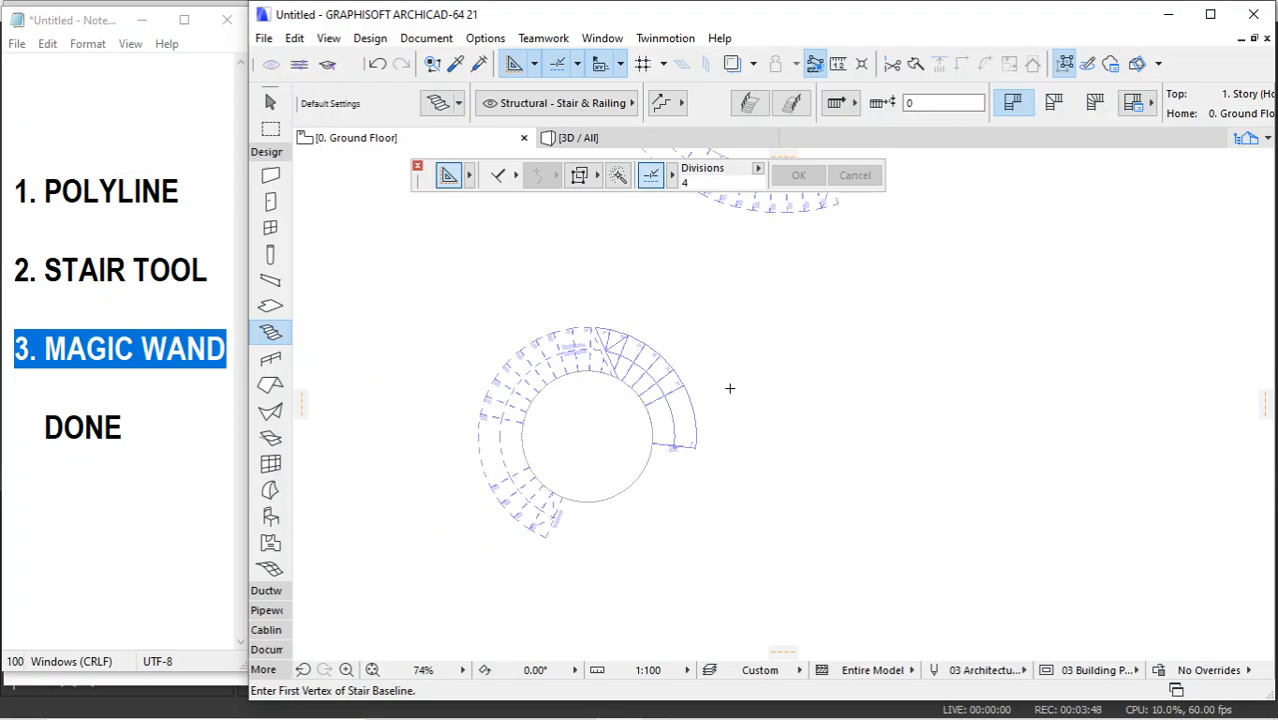
pyautogui.scroll(-2, 735, 382)
pyautogui.moveTo(826, 377); pyautogui.dragTo(549, 374, button='middle')
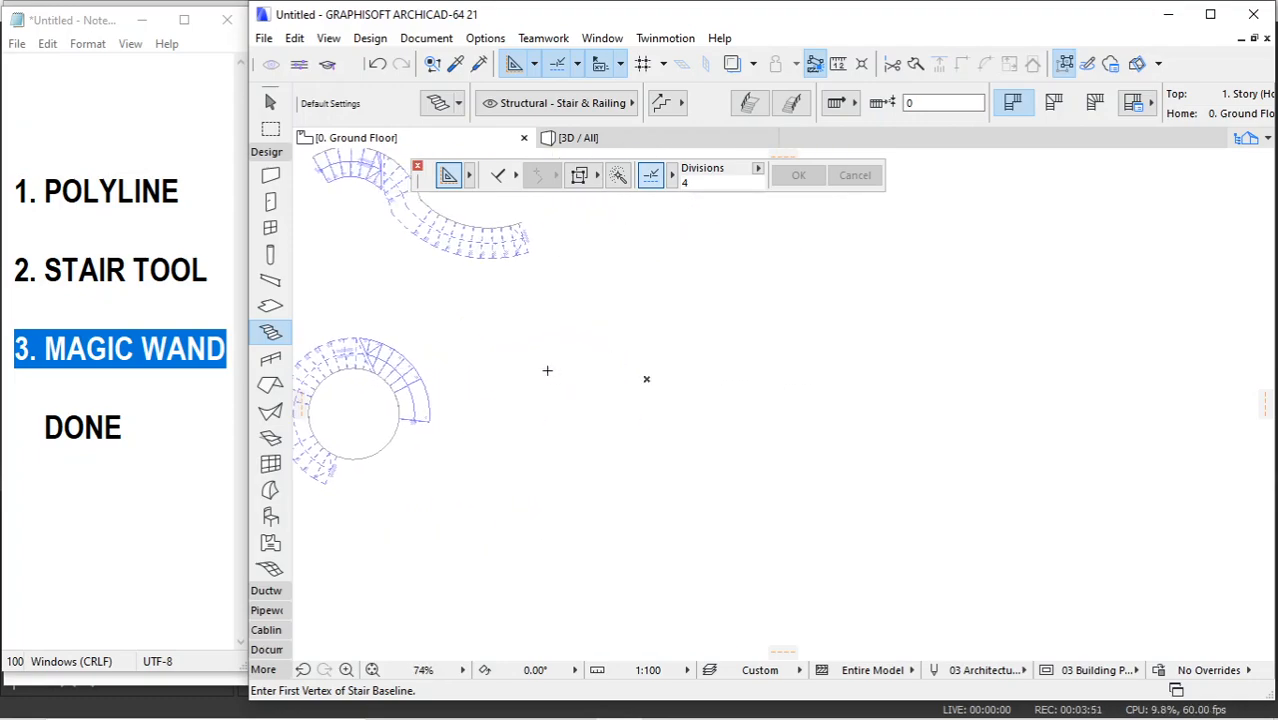
pyautogui.press('Escape')
# Add a railing along the upper edge of the first S-shaped stair with the Railing tool and Magic Wand
pyautogui.scroll(-3, 616, 368)
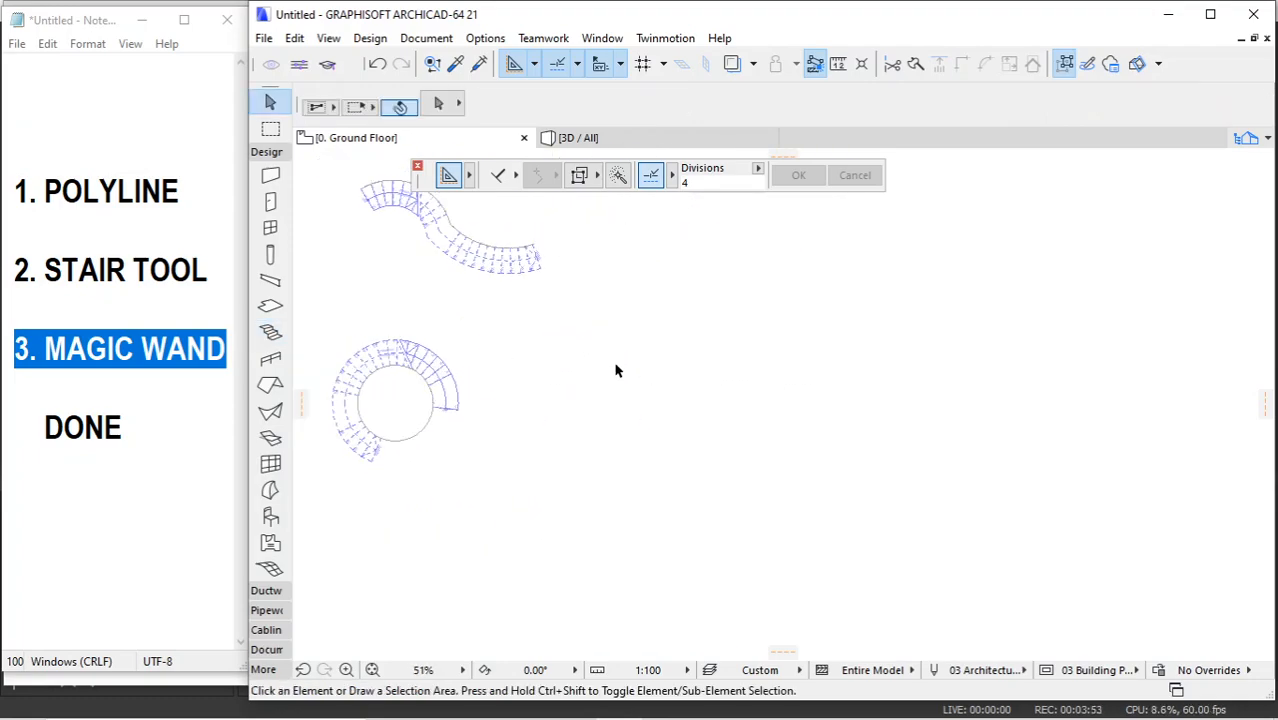
pyautogui.scroll(2, 756, 349)
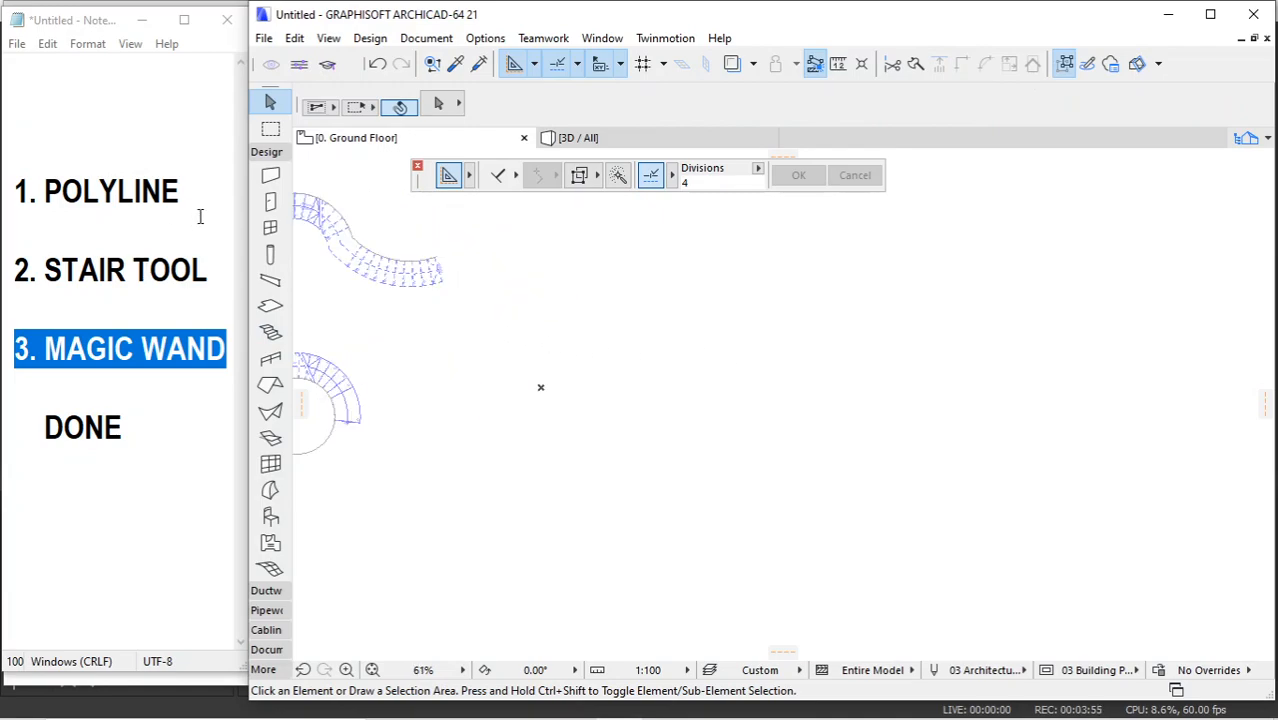
pyautogui.moveTo(328, 251); pyautogui.dragTo(822, 437, button='middle')
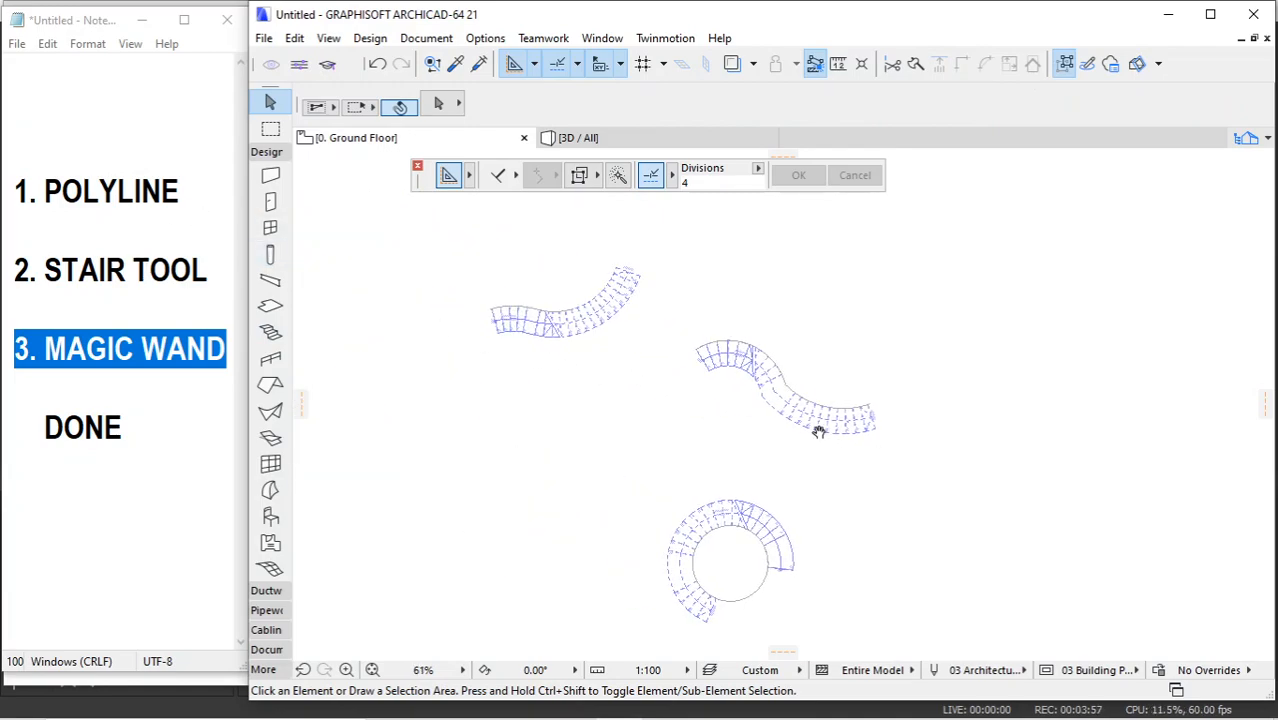
pyautogui.scroll(5, 563, 287)
pyautogui.moveTo(543, 313); pyautogui.dragTo(645, 341, button='middle')
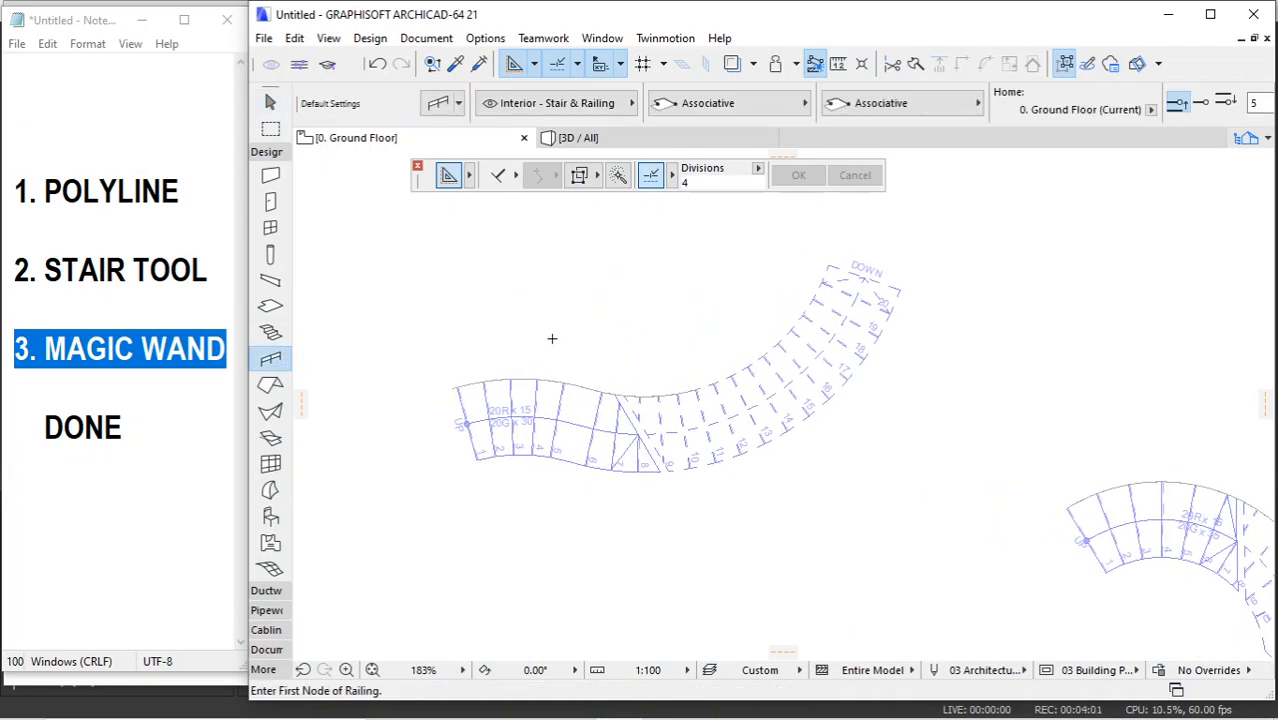
pyautogui.click(618, 175)
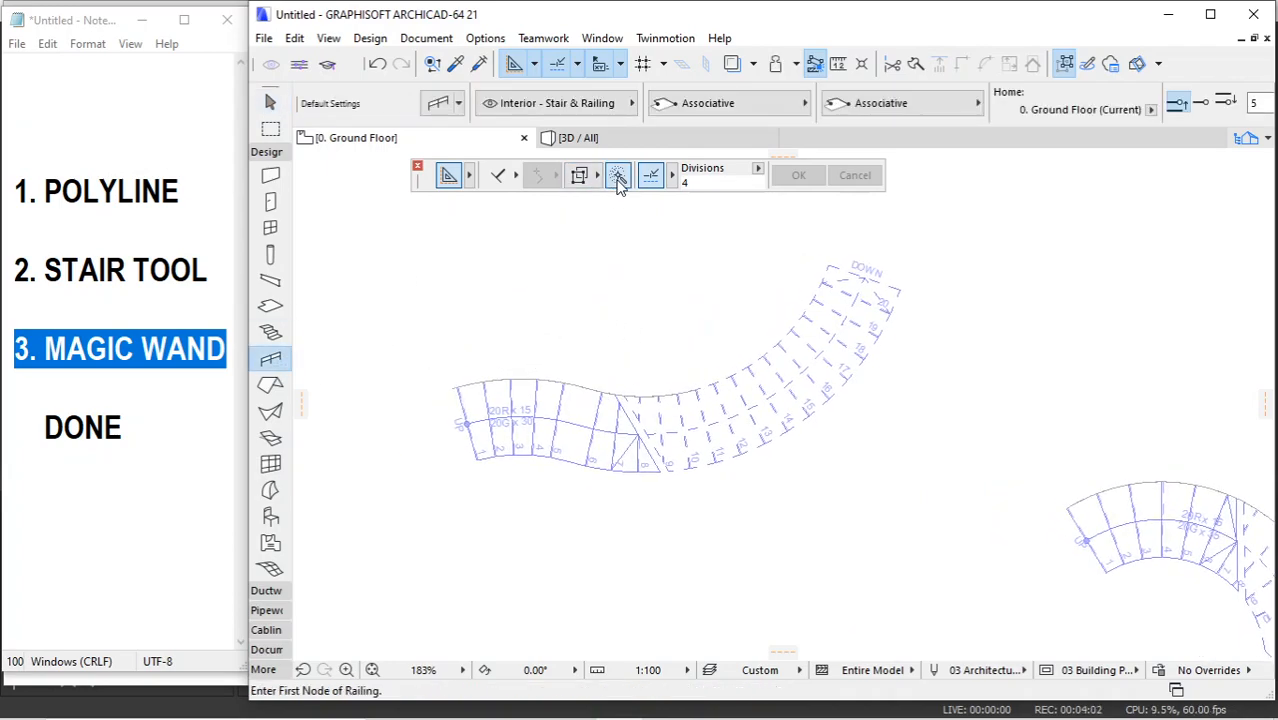
pyautogui.click(576, 389)
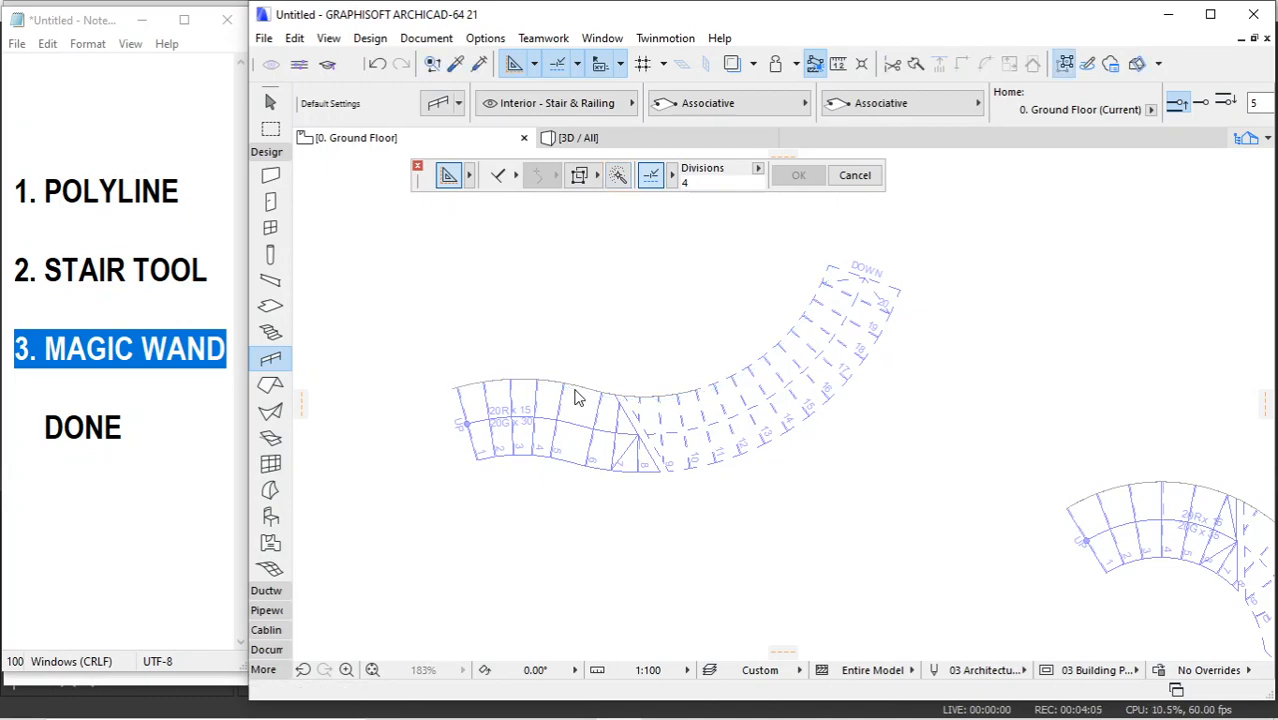
# Switch to the 3D view and add a second railing along the opposite edge of the first S-shaped stair with the Magic Wand
pyautogui.click(570, 139)
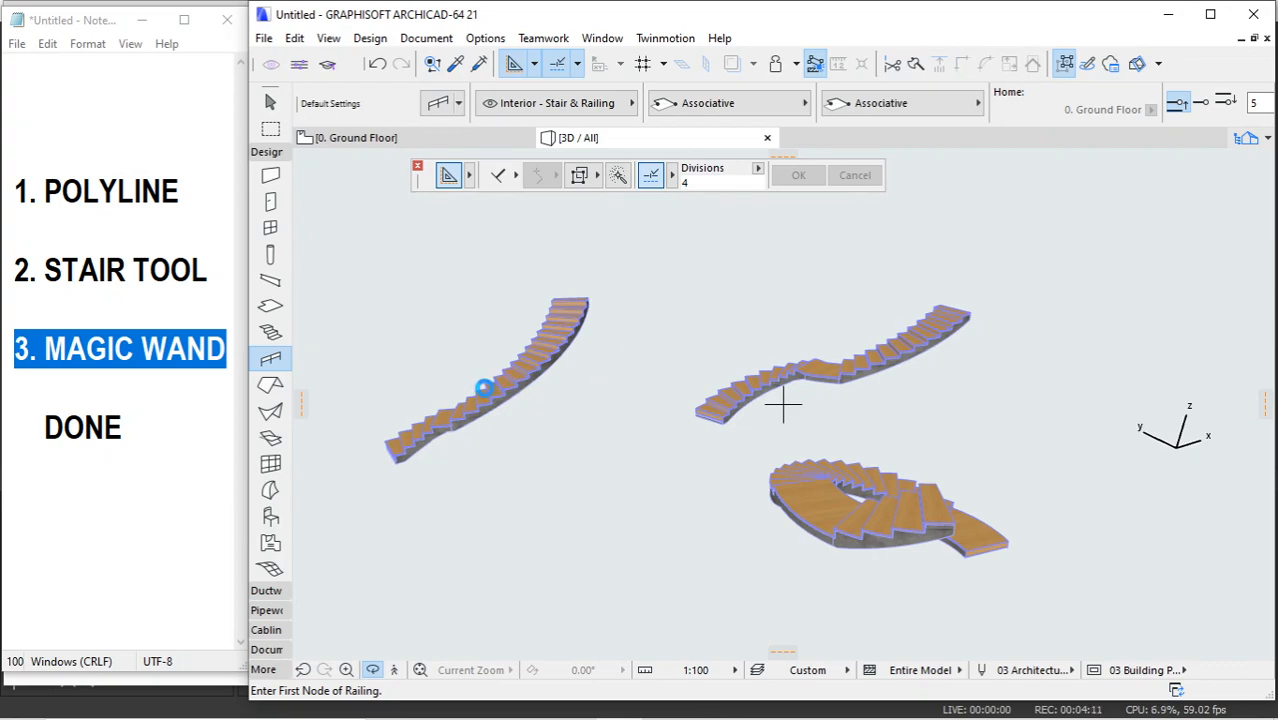
pyautogui.scroll(4, 464, 443)
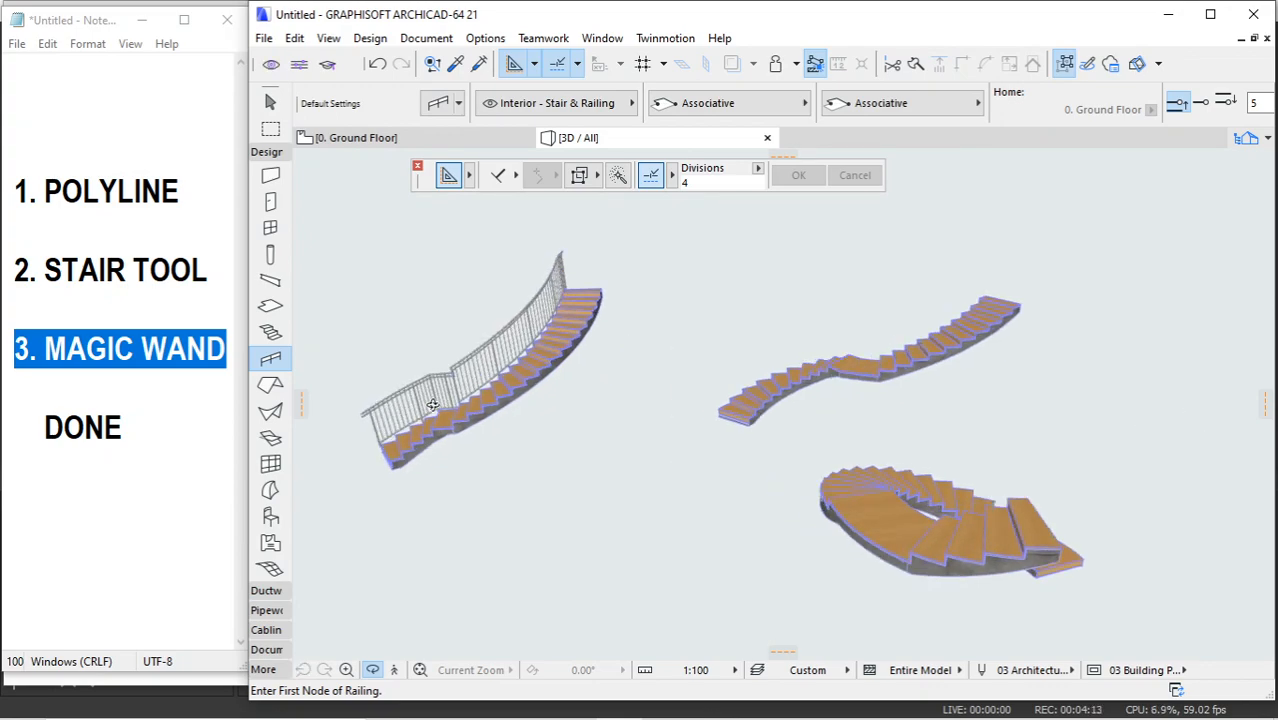
pyautogui.keyDown('shift'); pyautogui.moveTo(780, 405); pyautogui.dragTo(680, 431, button='middle'); pyautogui.keyUp('shift')
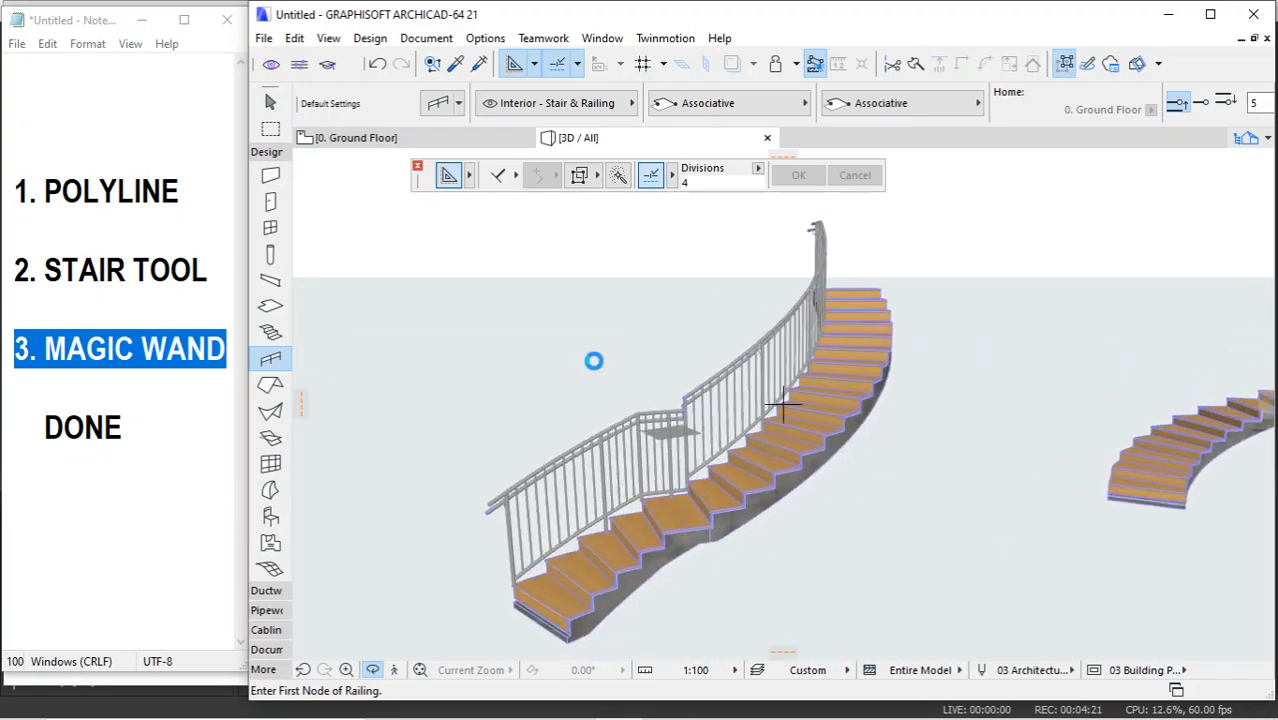
pyautogui.press('Escape')
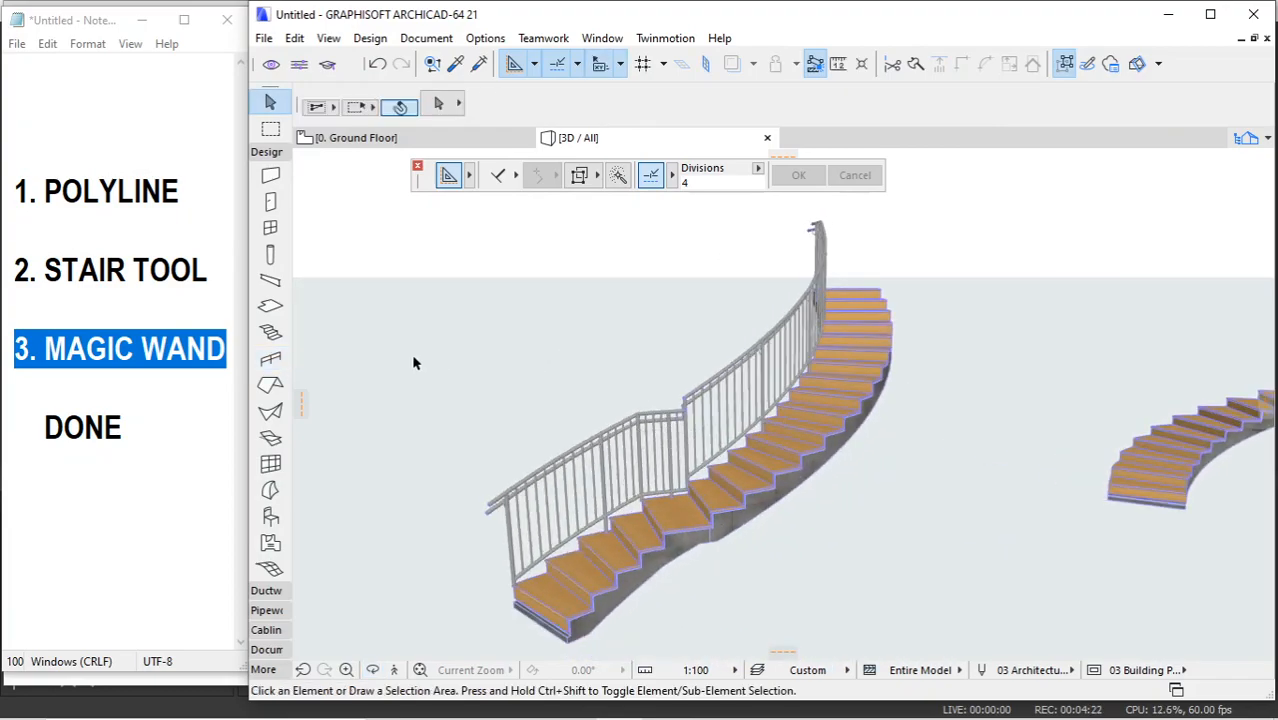
pyautogui.click(270, 359)
pyautogui.click(618, 175)
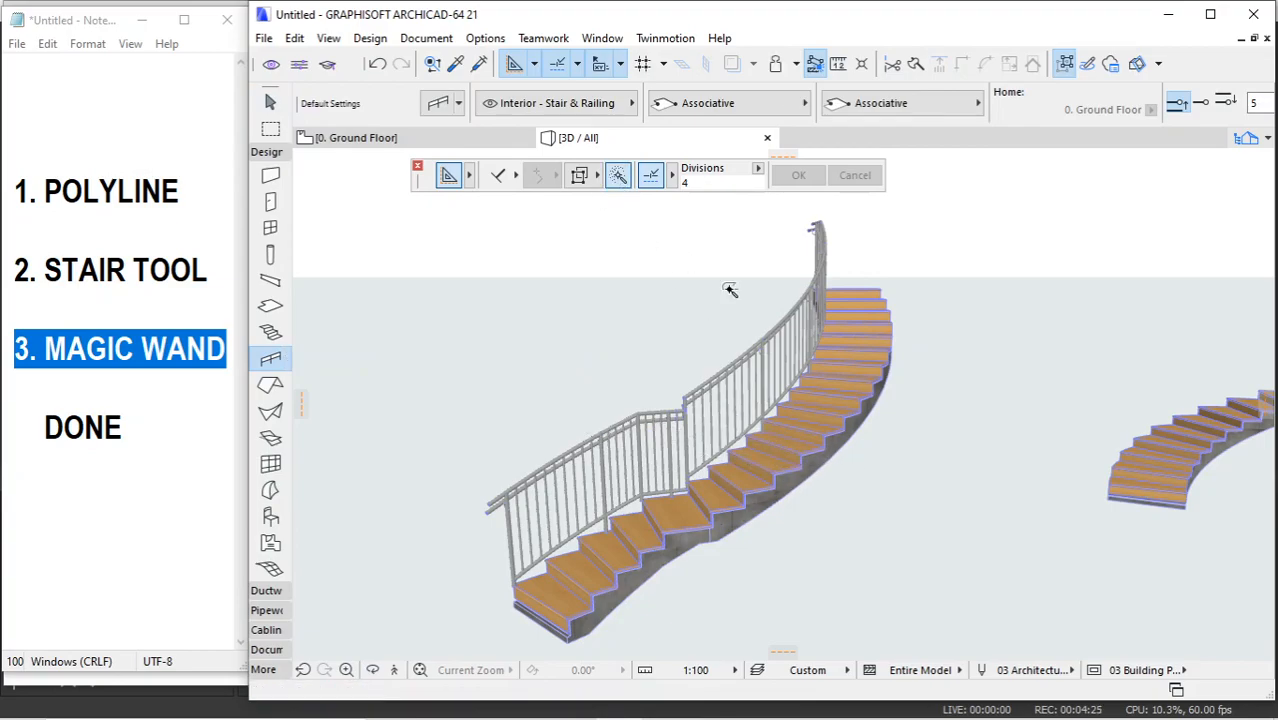
pyautogui.click(974, 358)
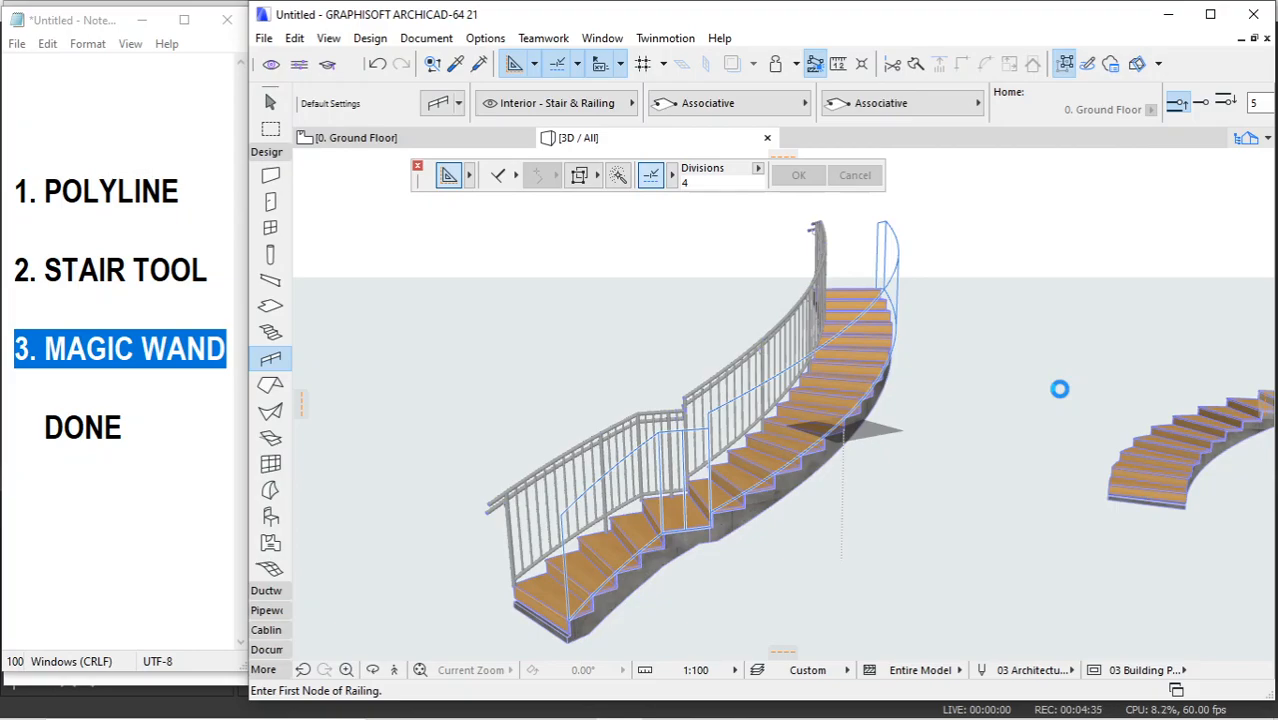
# Examine the stair with its two railings and the other stairs in 3D from different angles
pyautogui.scroll(-3, 640, 450)
pyautogui.scroll(-3, 604, 436)
pyautogui.scroll(3, 772, 427)
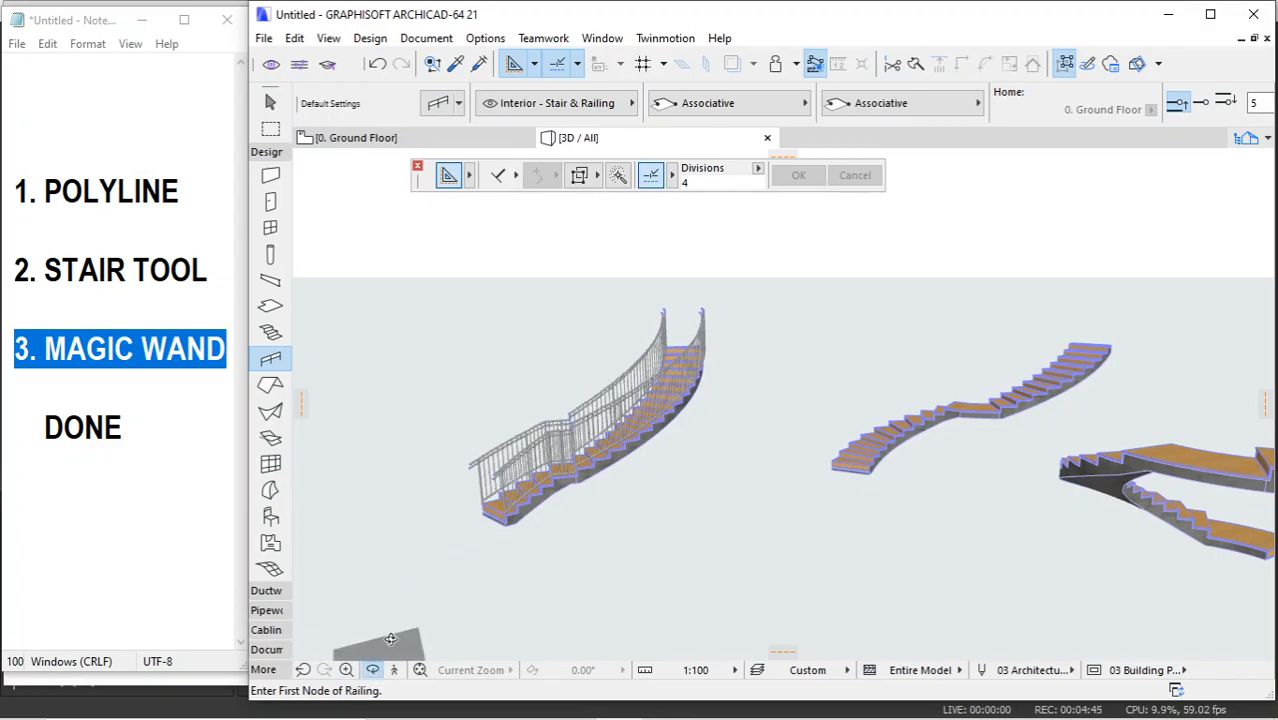
pyautogui.moveTo(556, 469); pyautogui.dragTo(583, 623)
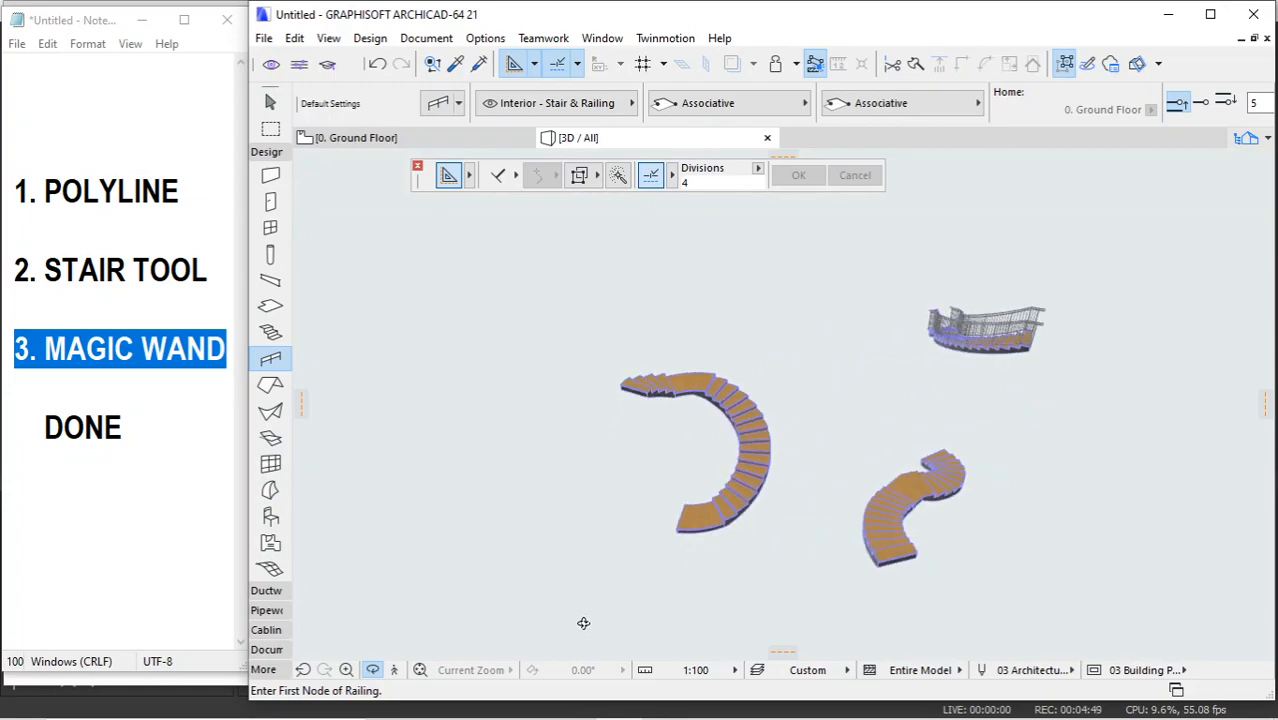
# On the ground floor plan, add railings along the outer and inner edges of the circular stair with the Magic Wand
pyautogui.click(380, 139)
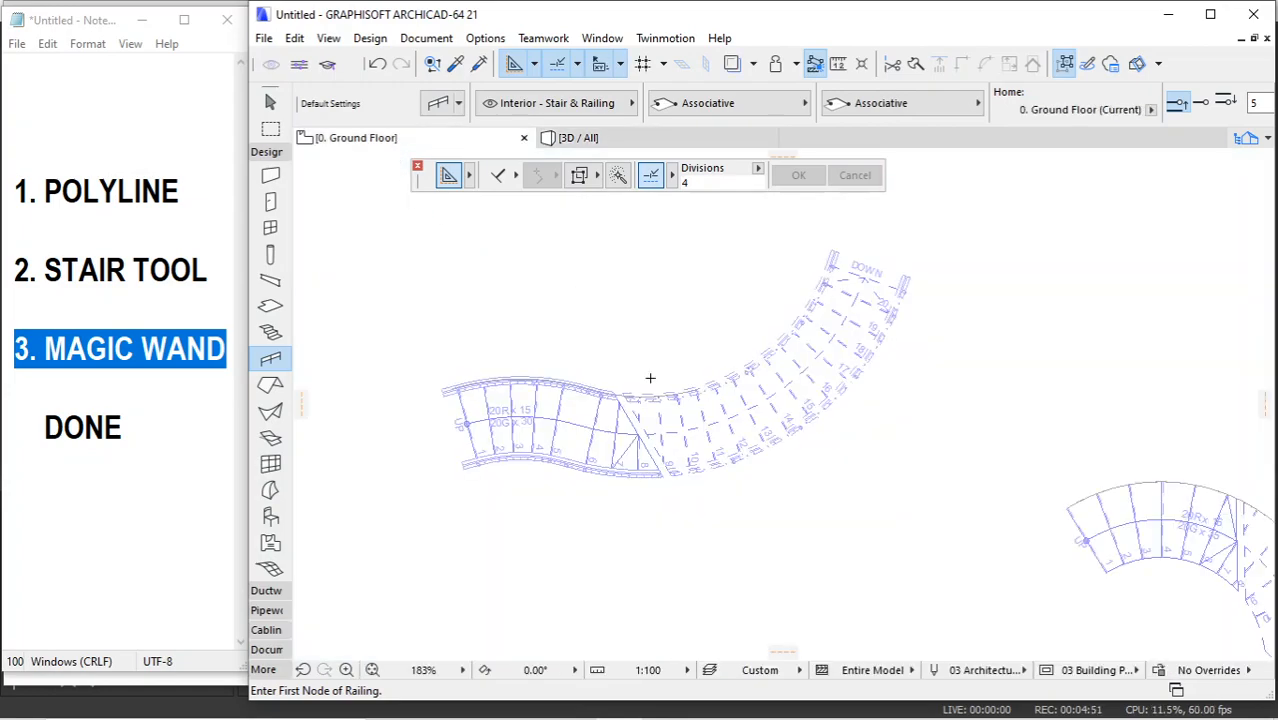
pyautogui.scroll(-8, 650, 378)
pyautogui.scroll(8, 690, 470)
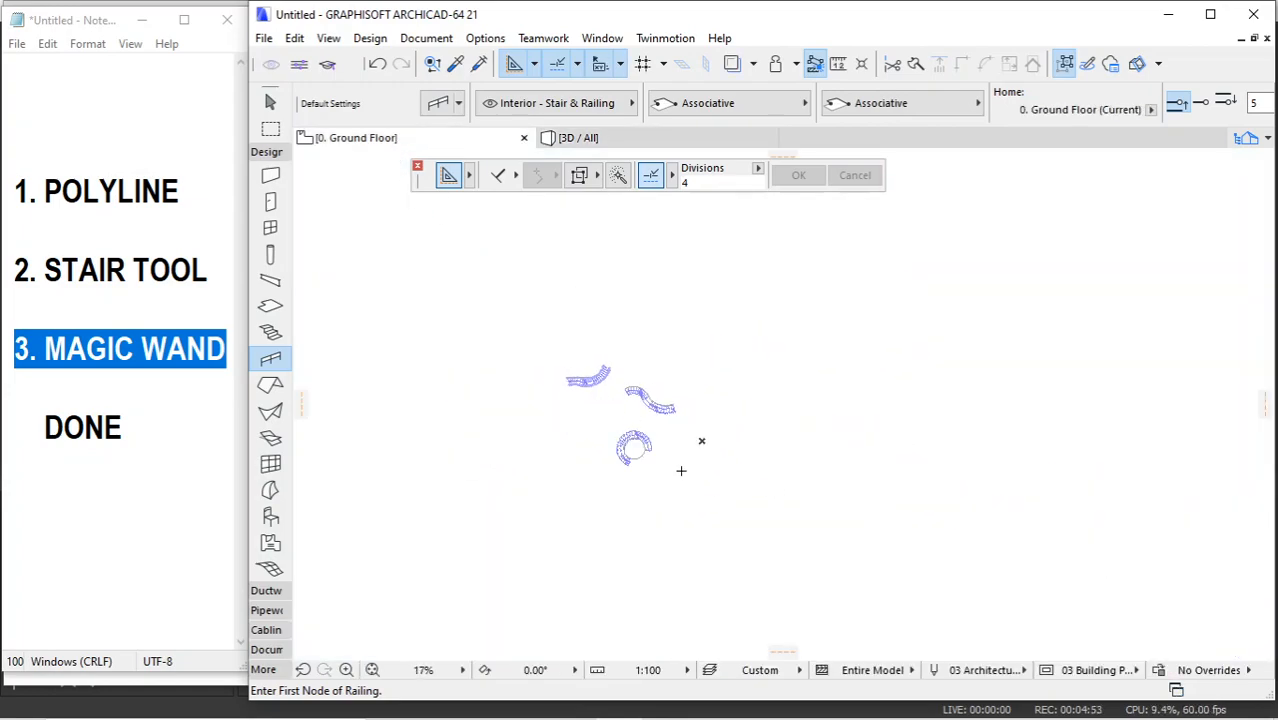
pyautogui.moveTo(551, 411); pyautogui.dragTo(579, 433, button='middle')
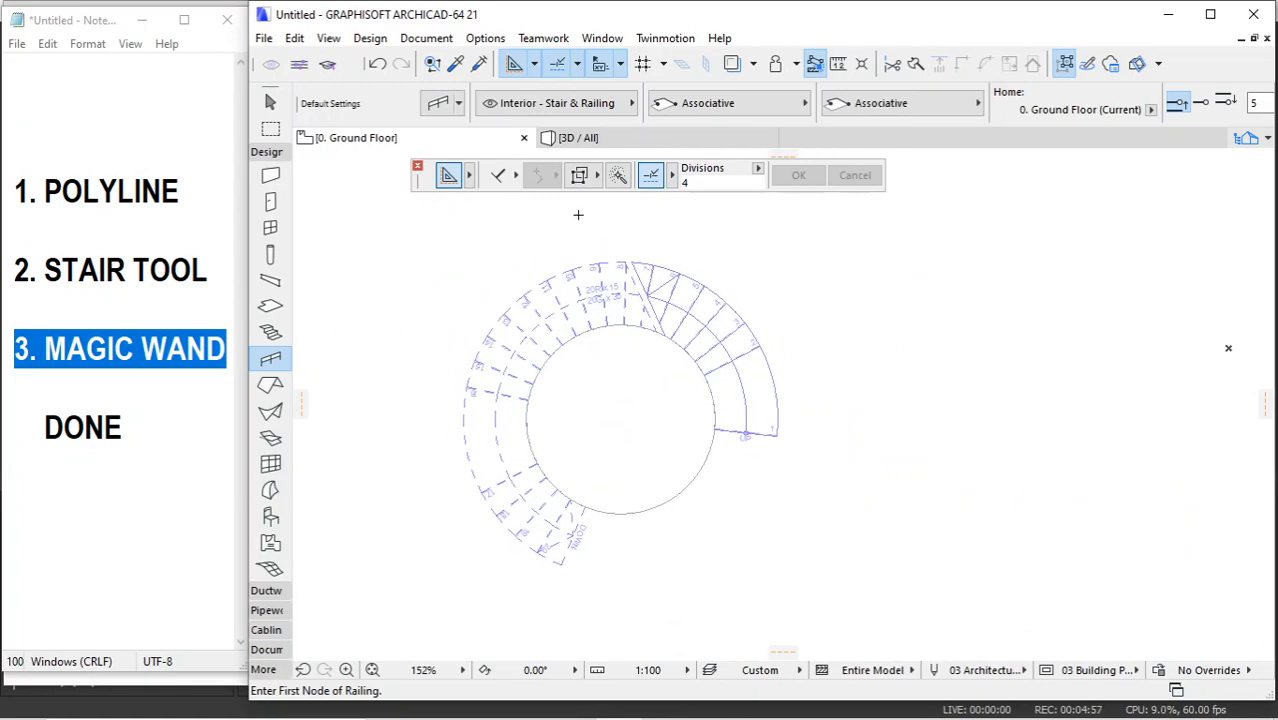
pyautogui.click(618, 175)
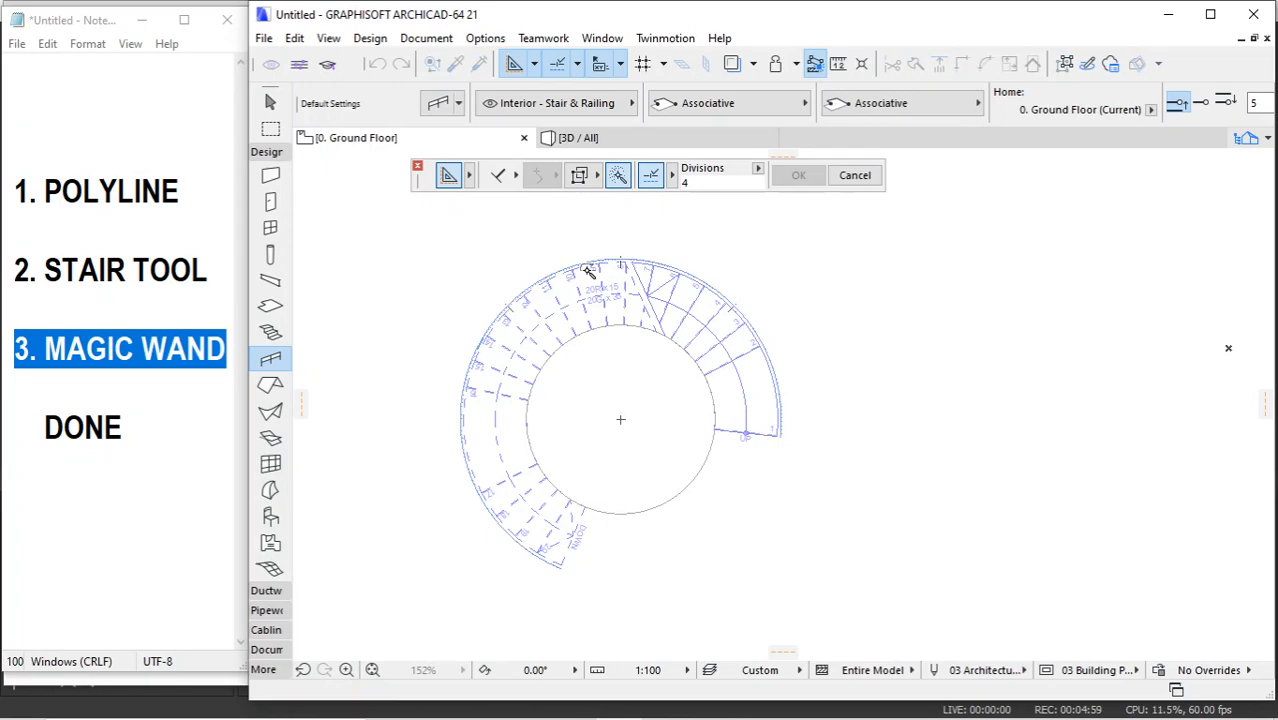
pyautogui.click(607, 281)
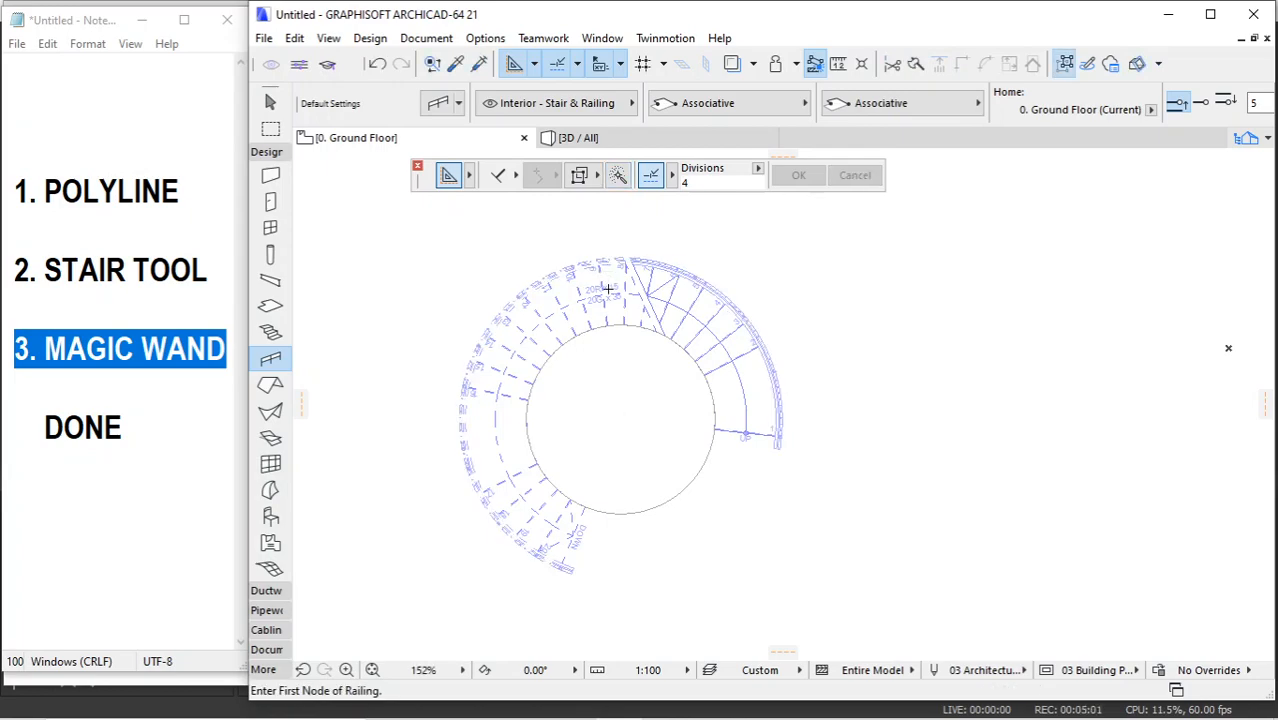
pyautogui.click(618, 175)
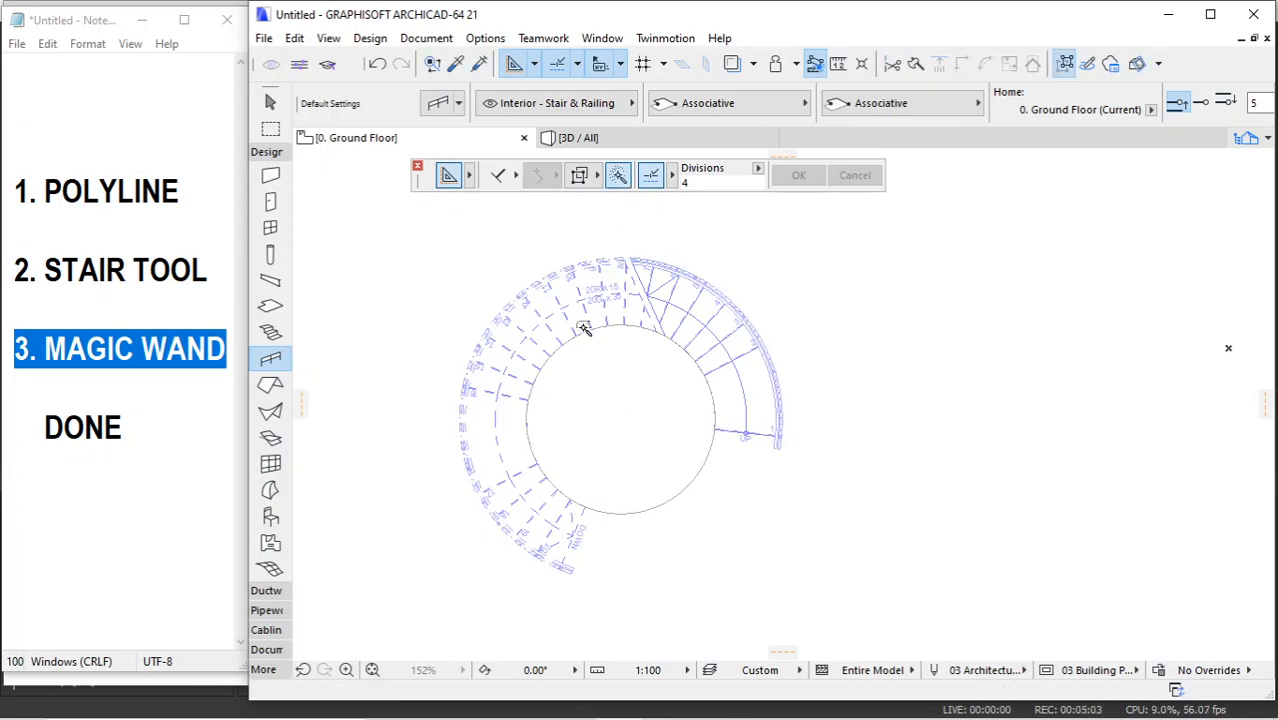
pyautogui.click(790, 291)
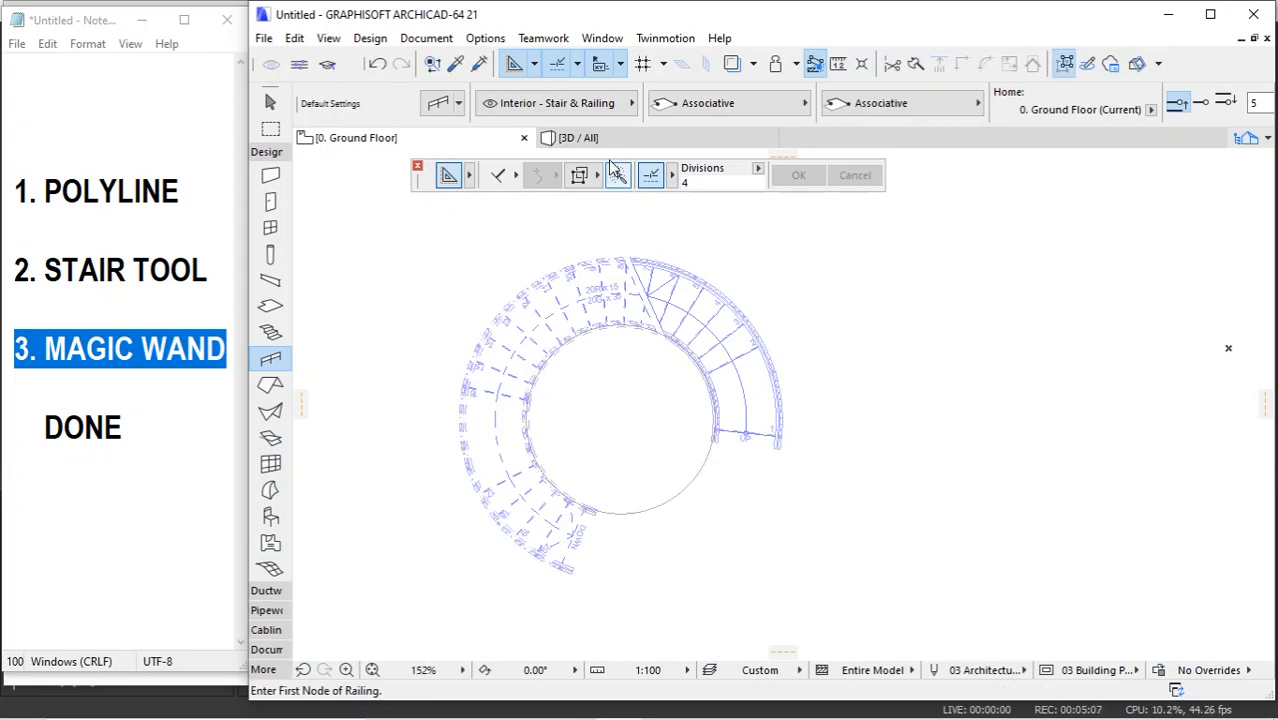
# Examine the circular stair and its two railings in the 3D view from different angles
pyautogui.click(589, 138)
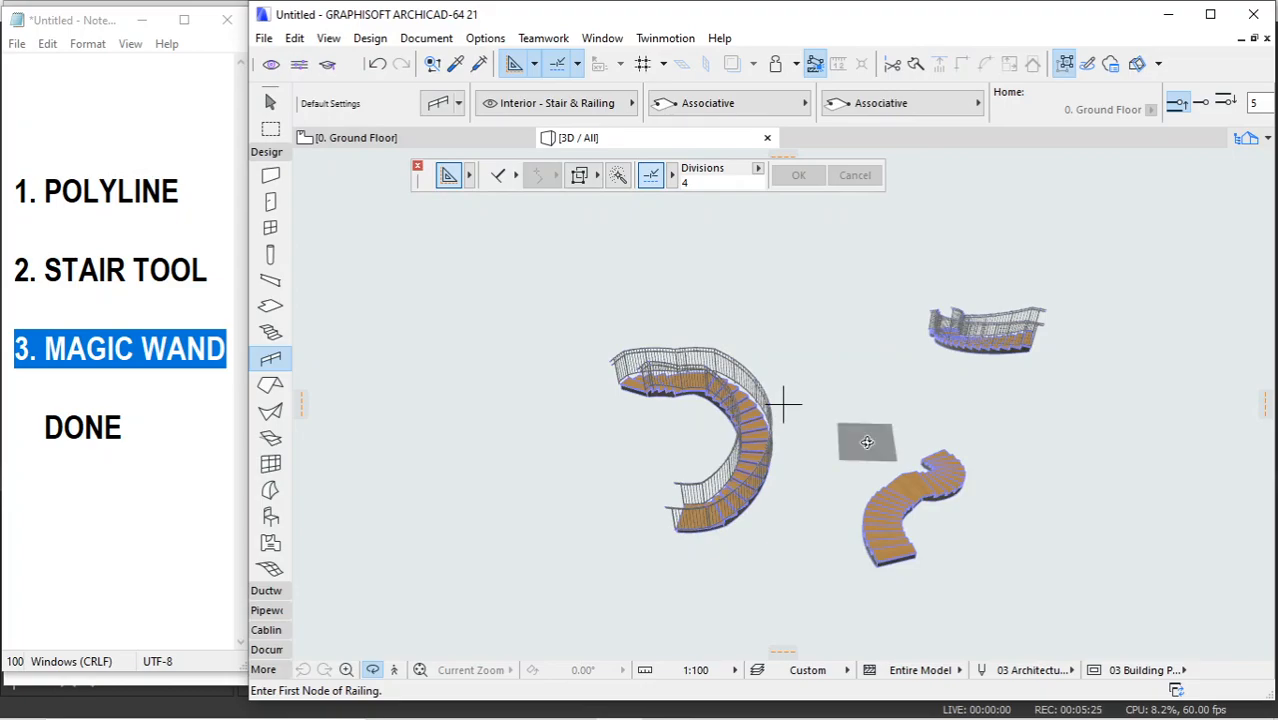
pyautogui.scroll(5, 784, 404)
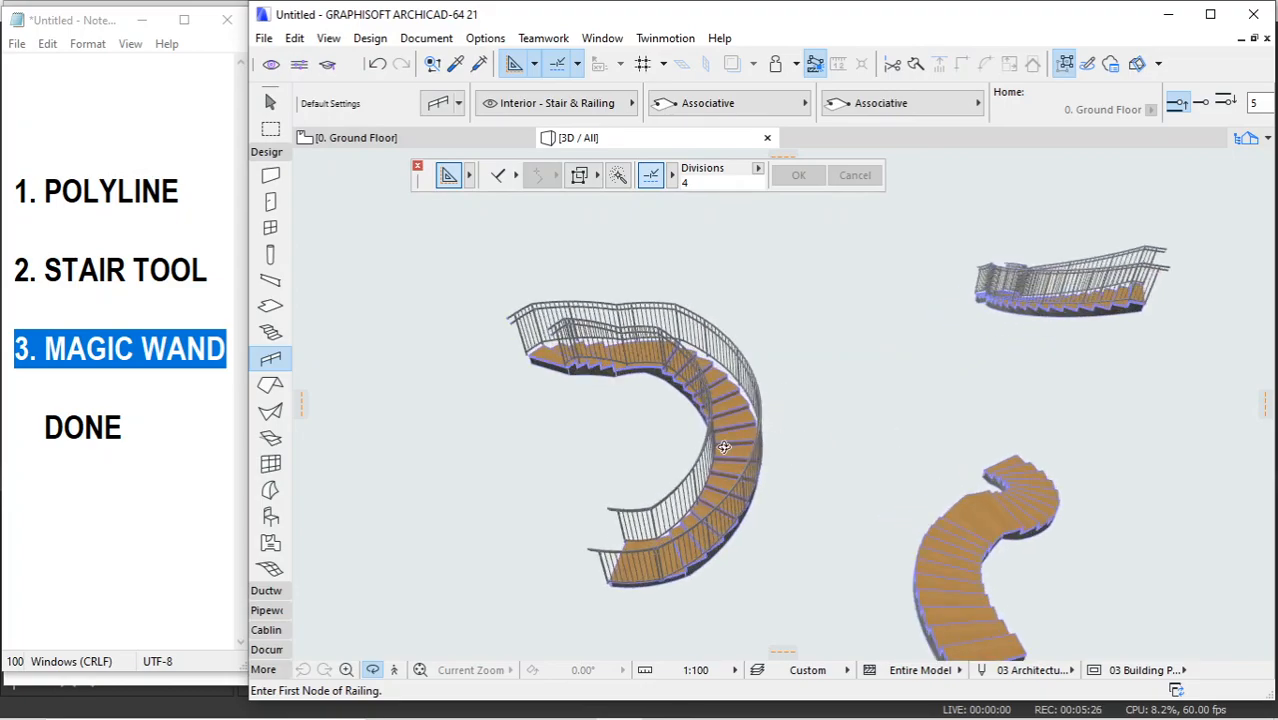
pyautogui.scroll(3, 723, 444)
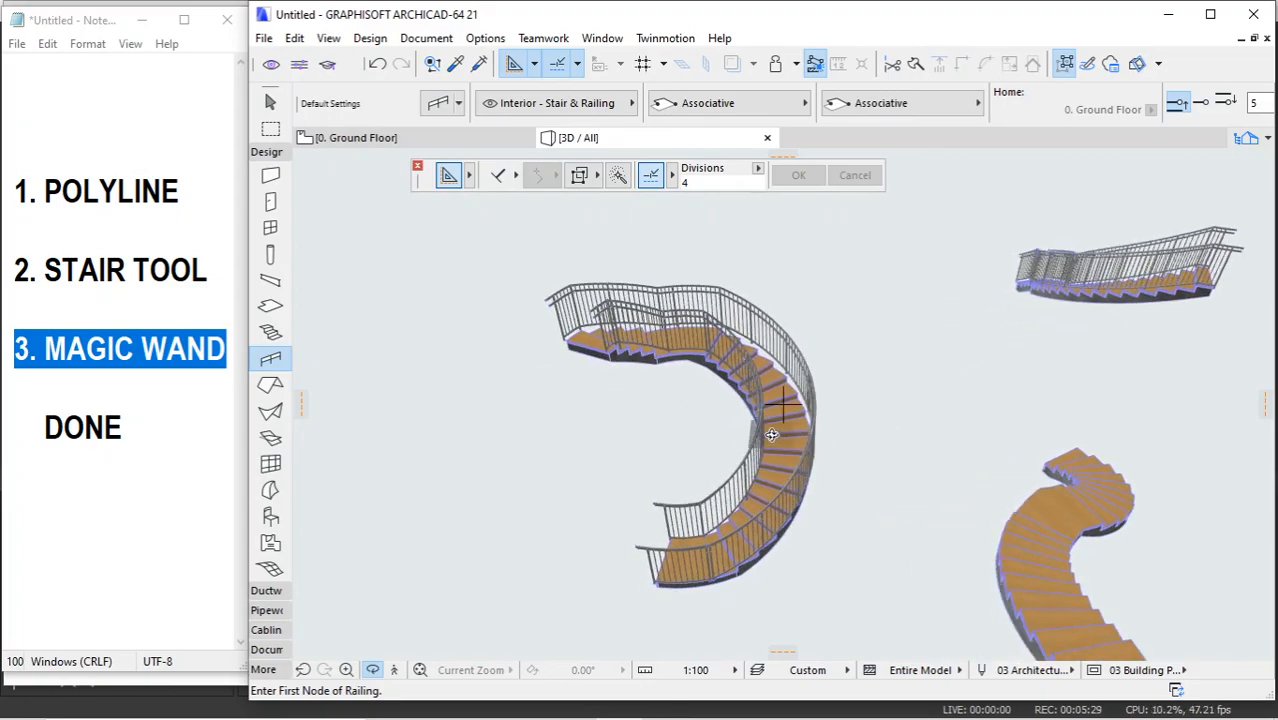
pyautogui.scroll(3, 771, 434)
pyautogui.moveTo(783, 423); pyautogui.dragTo(490, 427)
pyautogui.moveTo(779, 396); pyautogui.dragTo(1081, 382)
pyautogui.moveTo(673, 471); pyautogui.dragTo(828, 380)
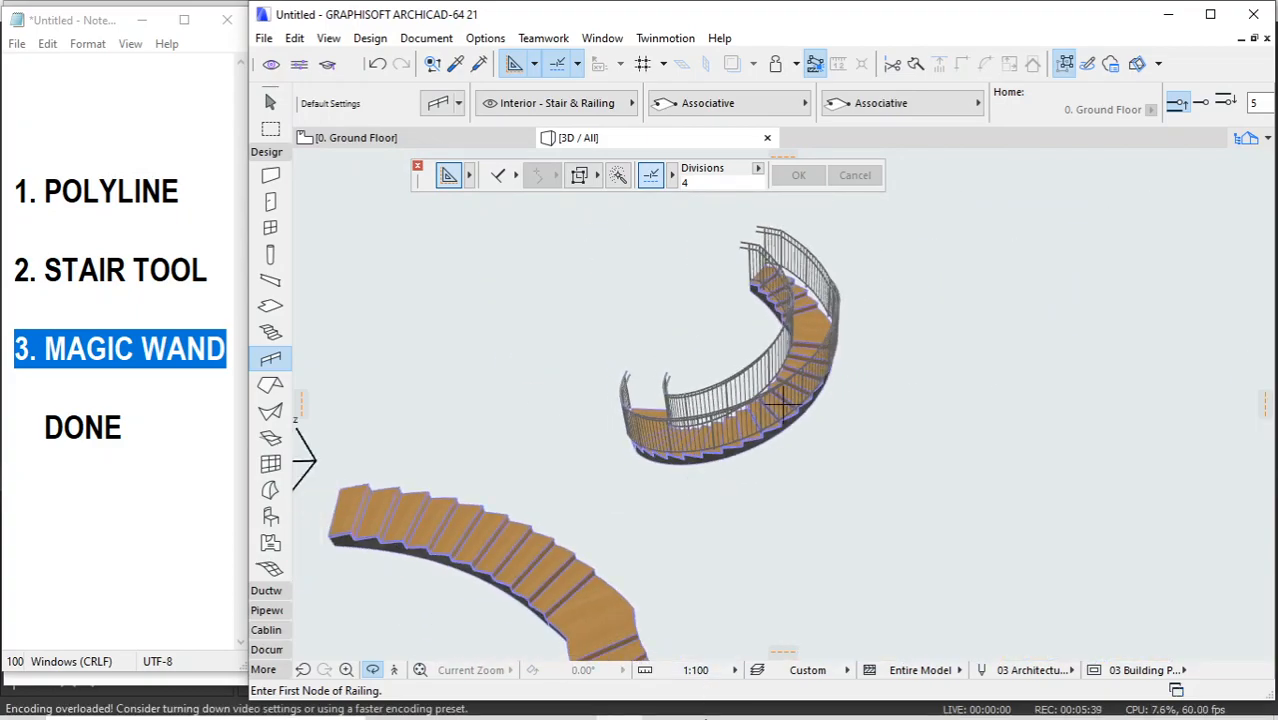